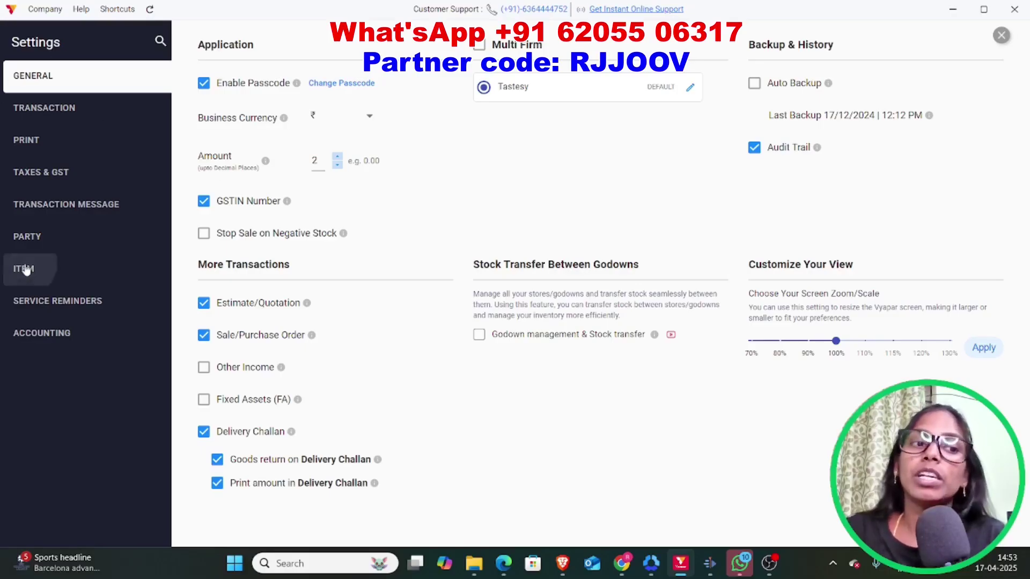
Enable Barcode Scan in the item settings and return to the home dashboard.
left_click(26, 270)
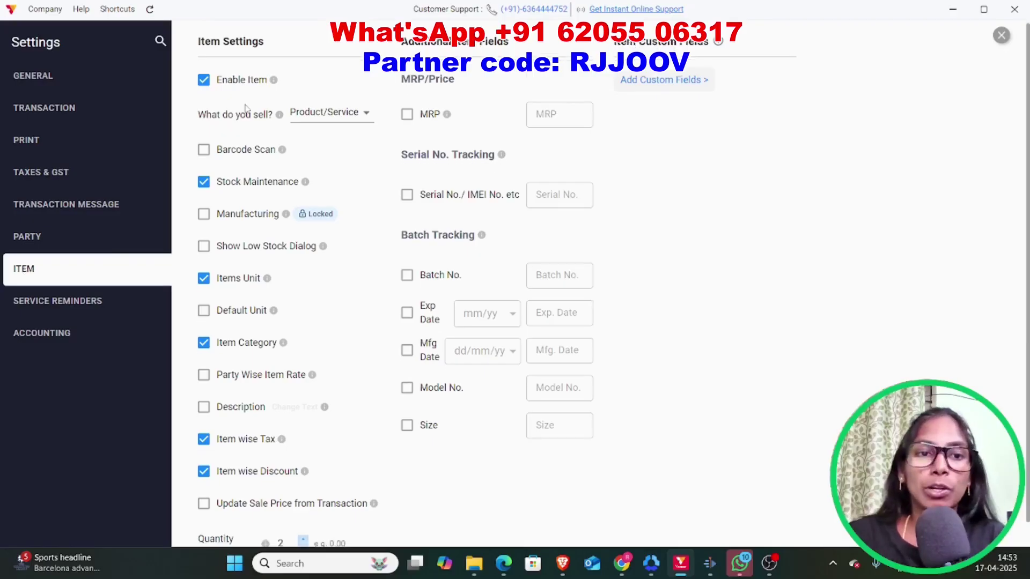
left_click(205, 155)
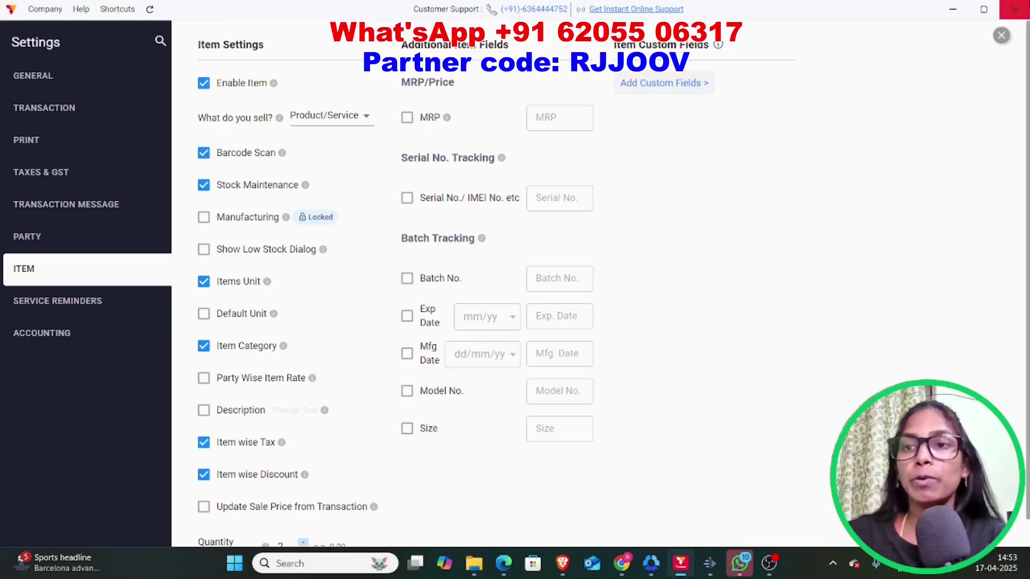
left_click(1002, 37)
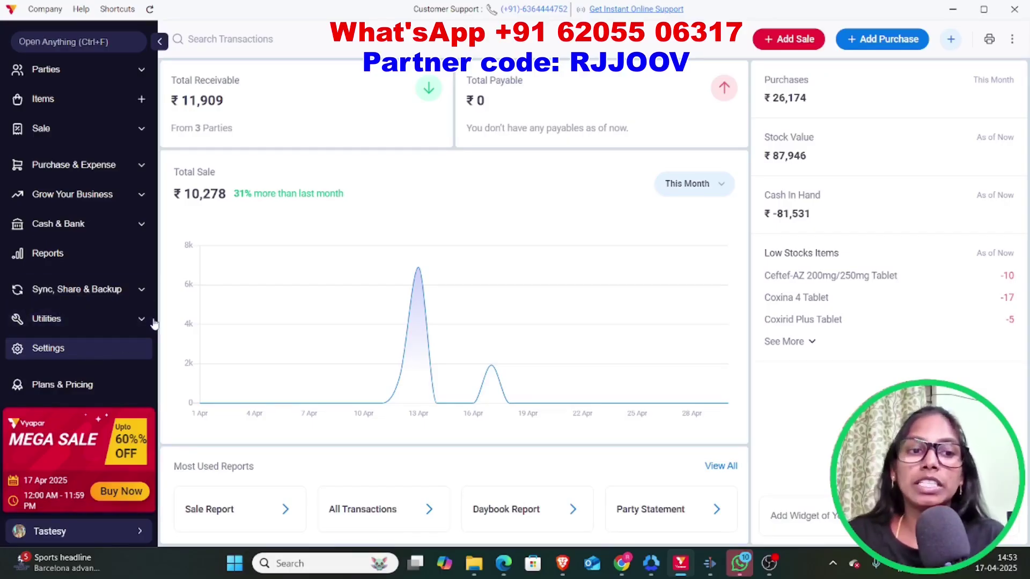
Open the Barcode Generator utility.
left_click(135, 320)
scroll(56, 269, "down", 3)
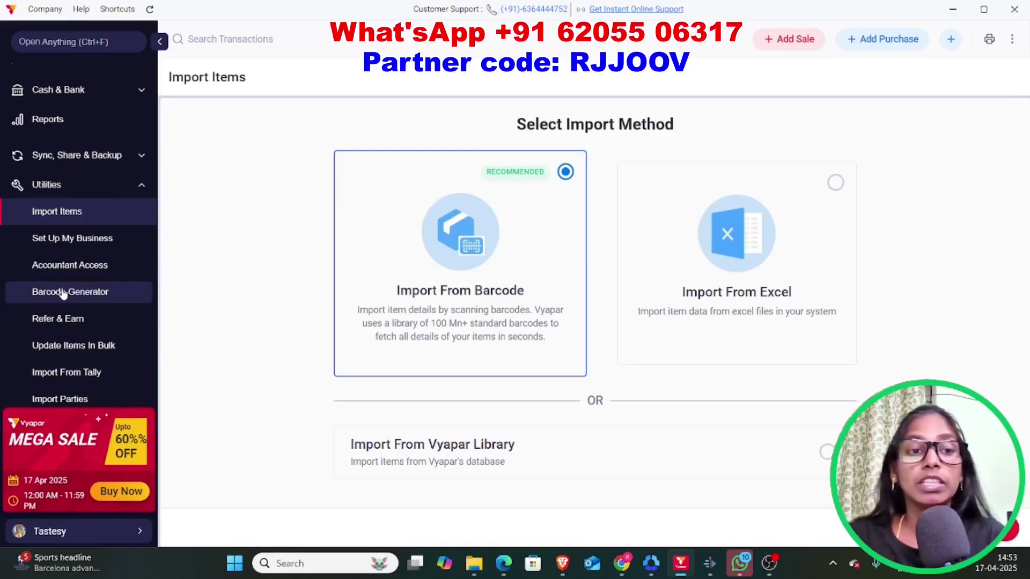
left_click(106, 296)
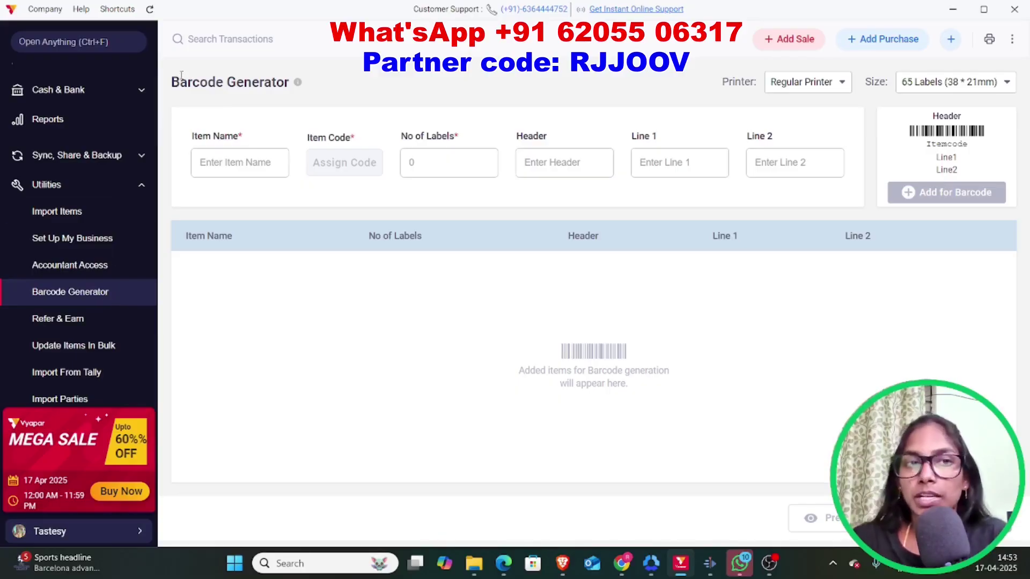
left_click_drag(172, 81, 289, 82)
left_click(496, 117)
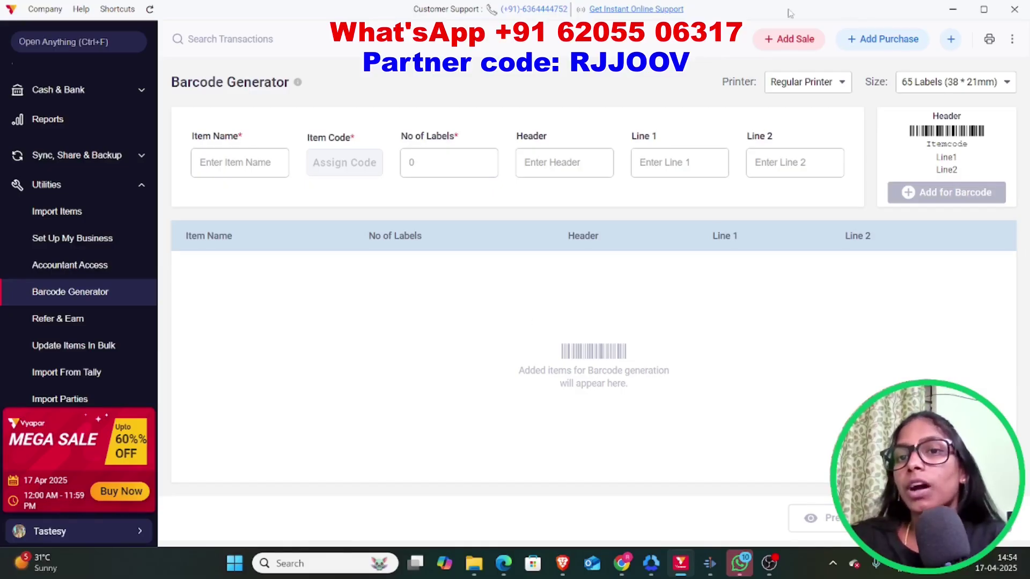
Review the available printer types, keep Regular Printer, and set the label size to 12 Labels (100 * 44mm).
left_click_drag(715, 83, 825, 86)
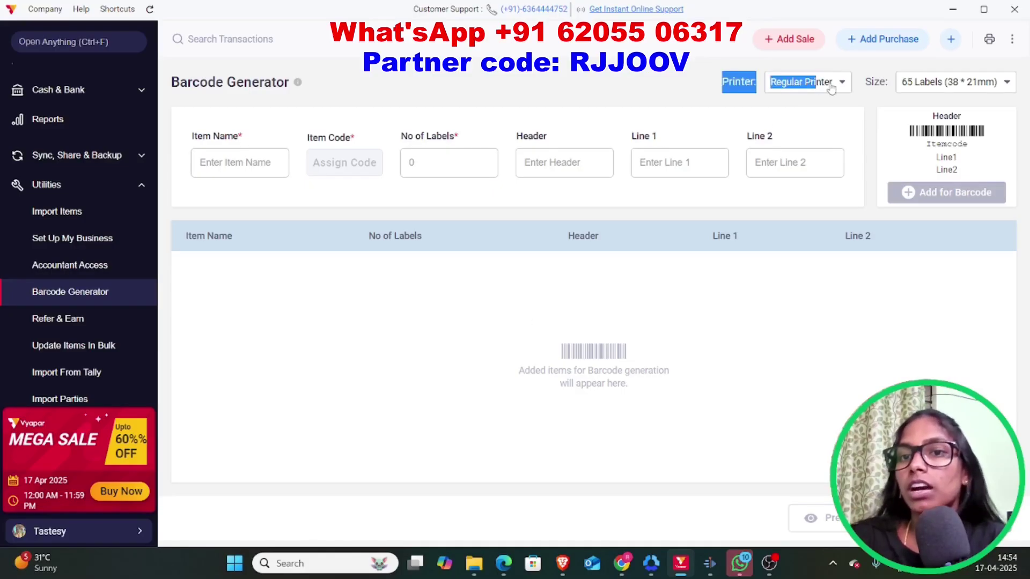
left_click(831, 86)
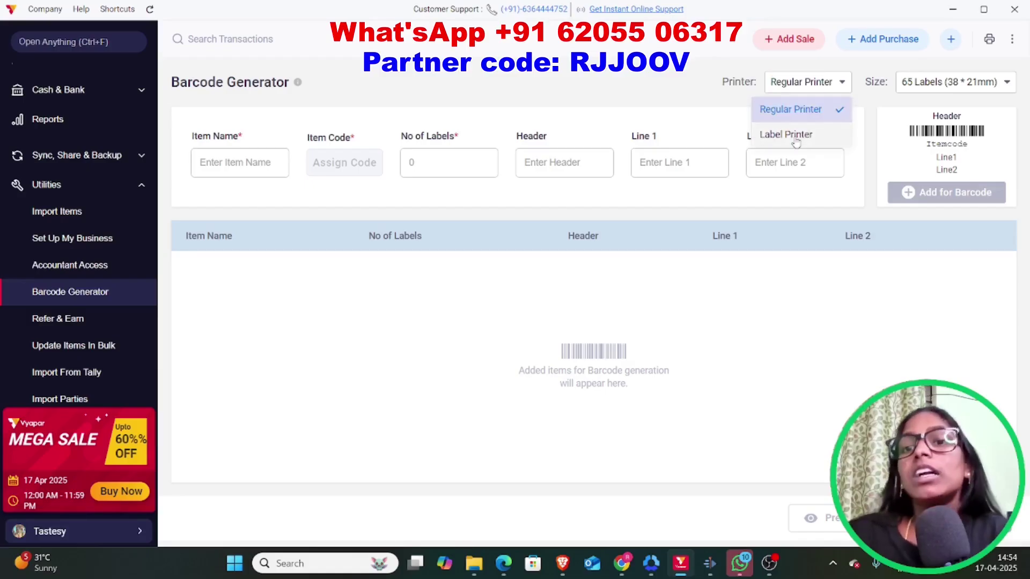
left_click(659, 92)
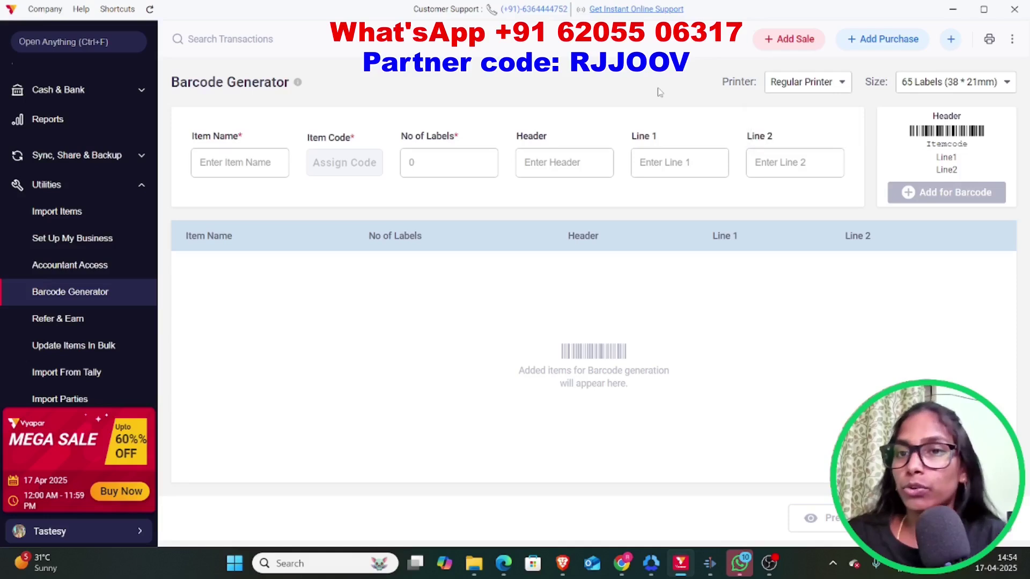
left_click(835, 82)
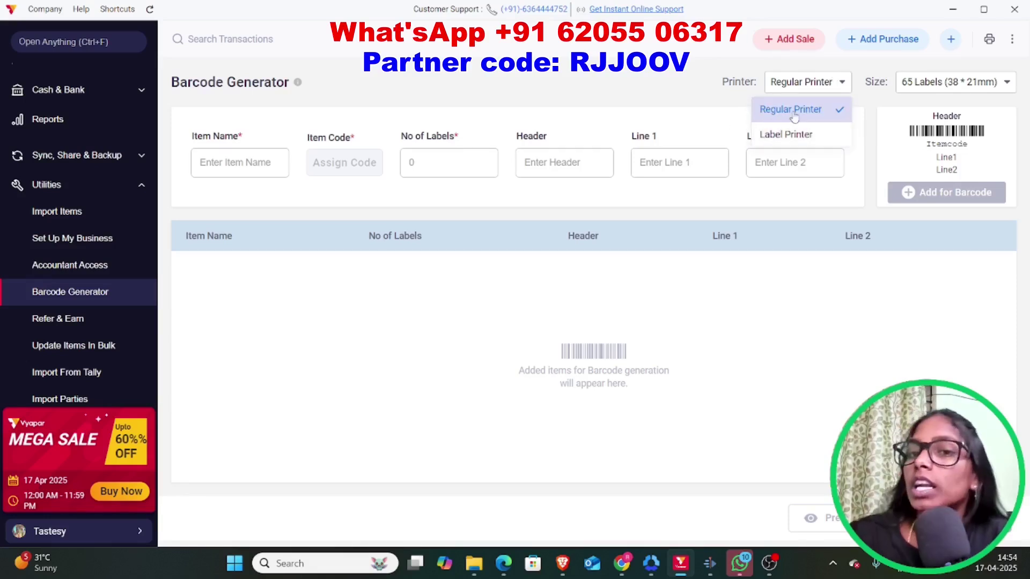
left_click(667, 114)
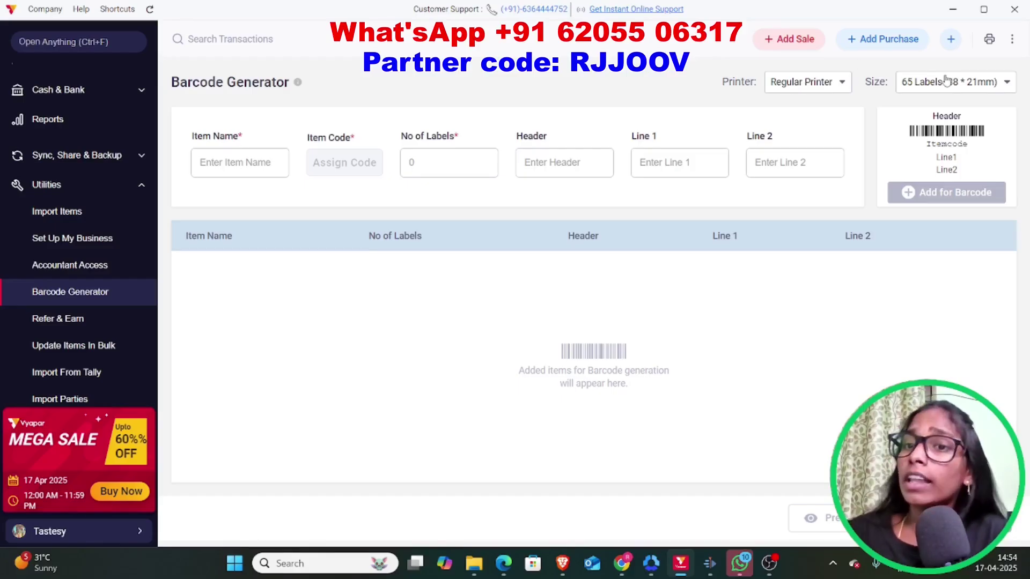
left_click(995, 87)
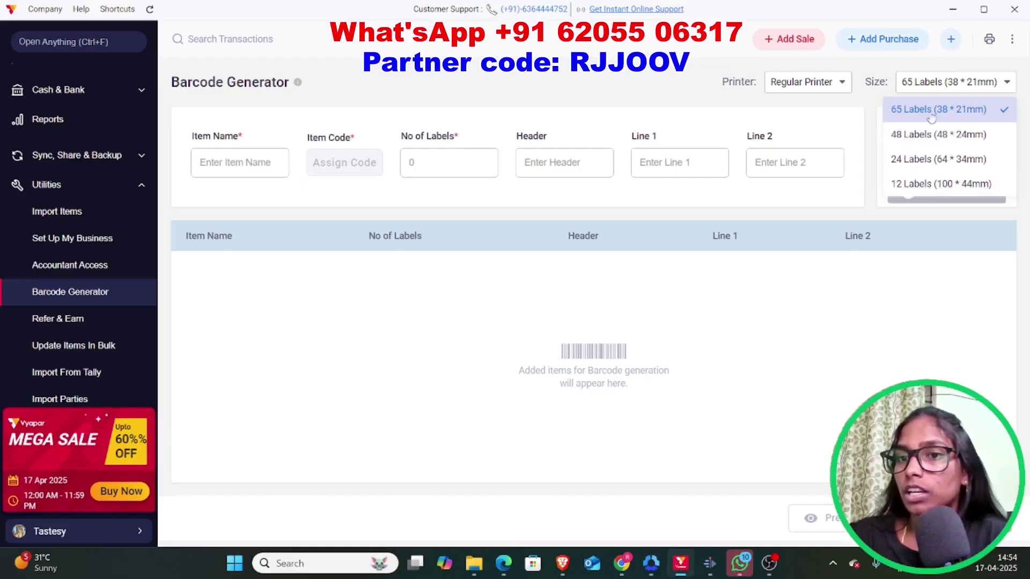
left_click(922, 183)
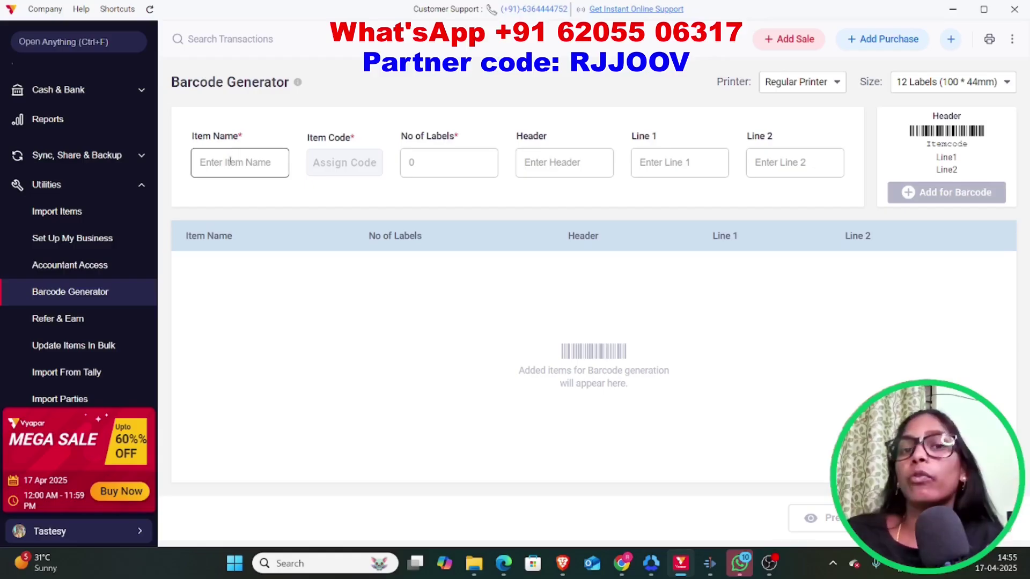
Choose the item Ceftef-AZ 200mg/250mg Tablet, assign it an item code, and set the number of labels to 10.
left_click(231, 162)
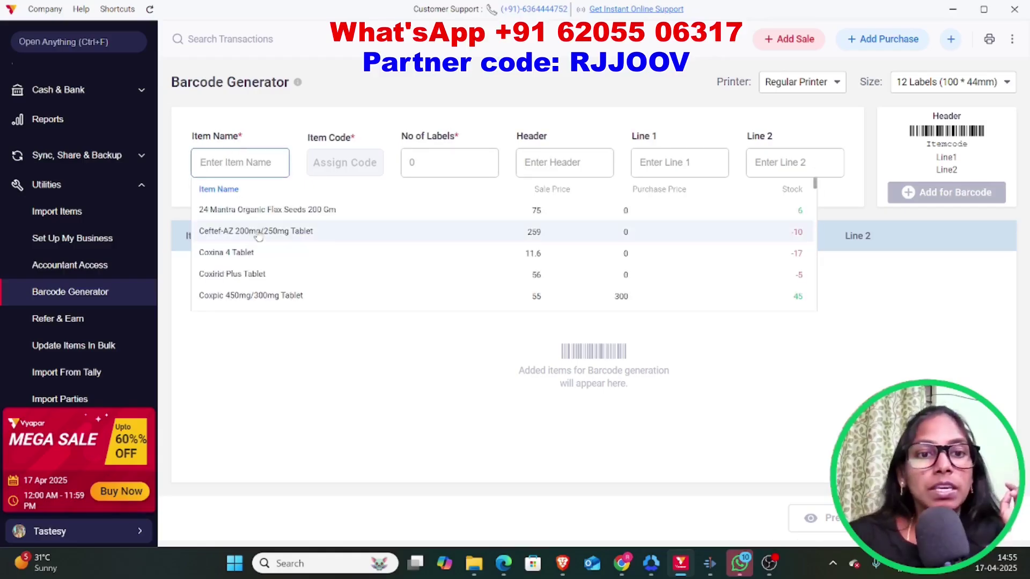
left_click(231, 234)
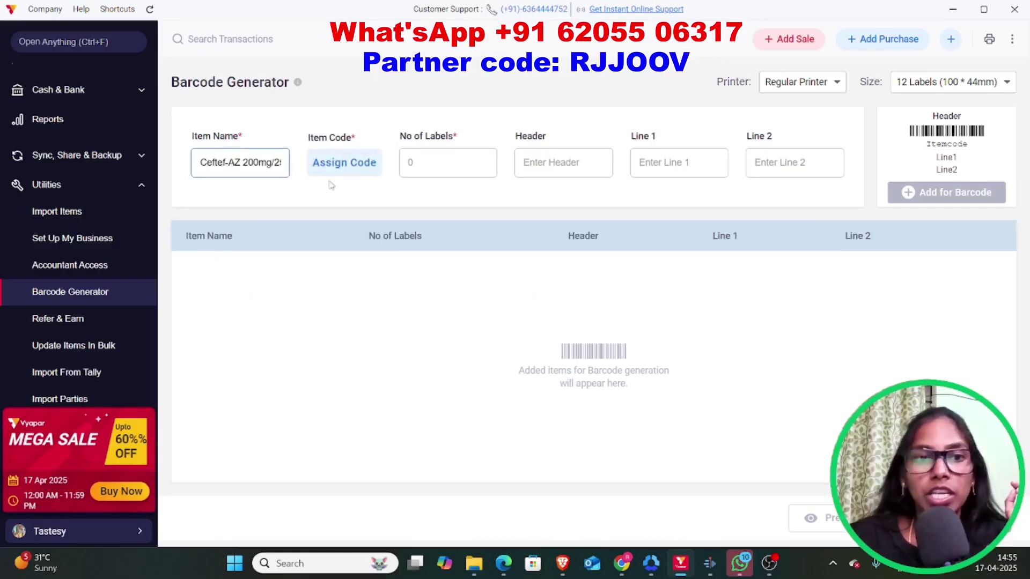
left_click(344, 163)
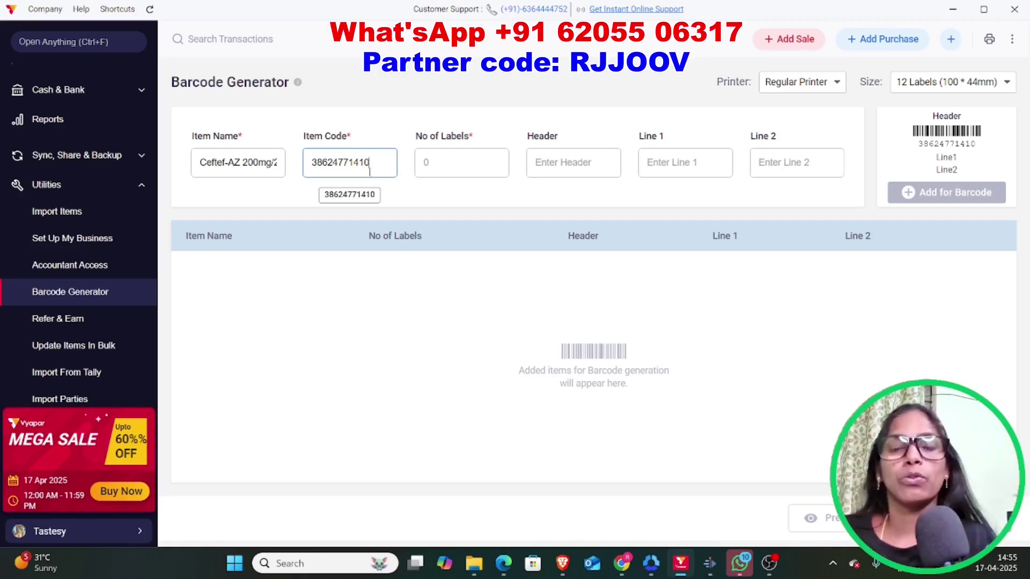
left_click(435, 163)
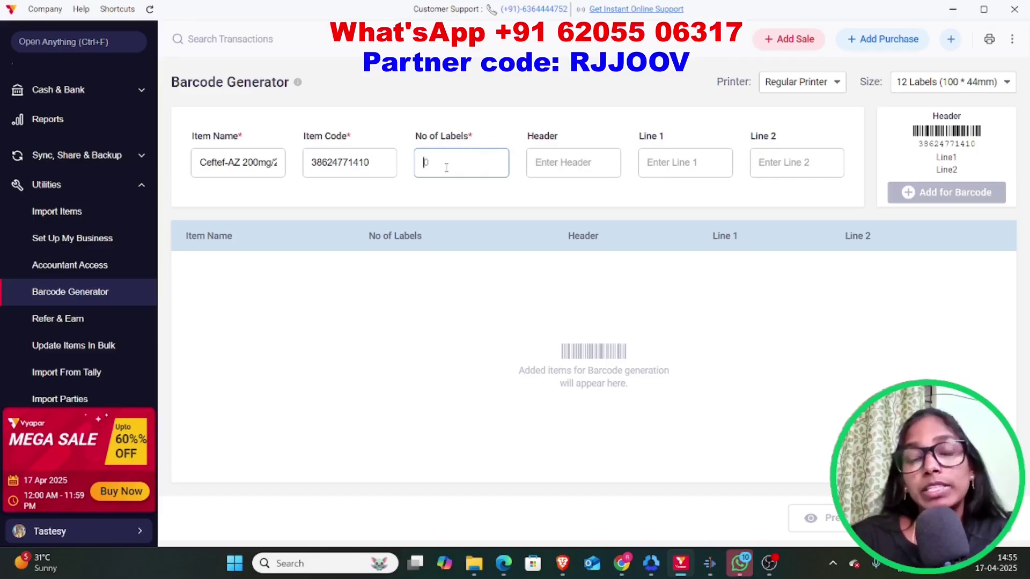
type("10")
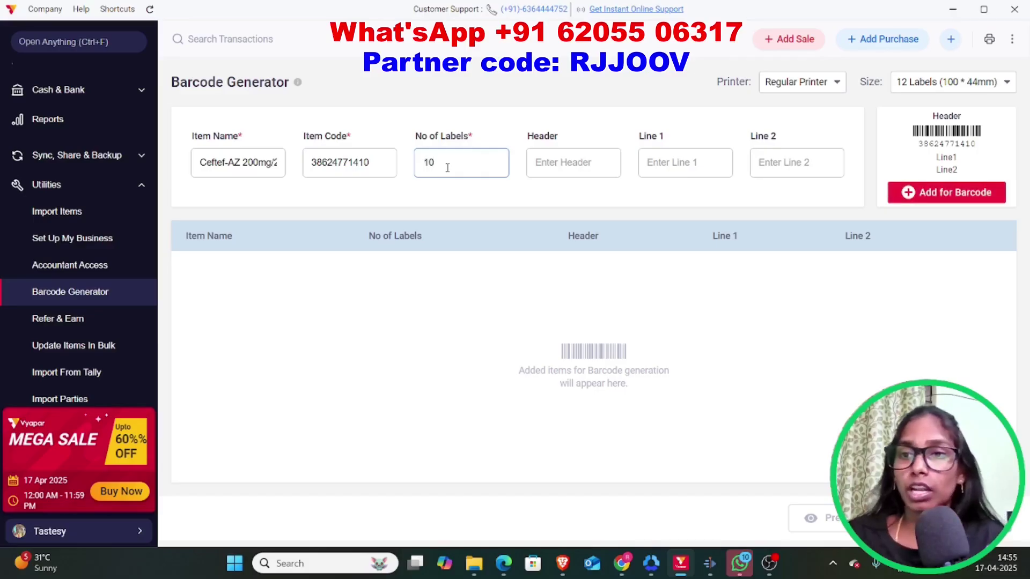
Fill the label's header with the company name, Line 1 with the item name, and Line 2 with the sale price.
left_click(575, 163)
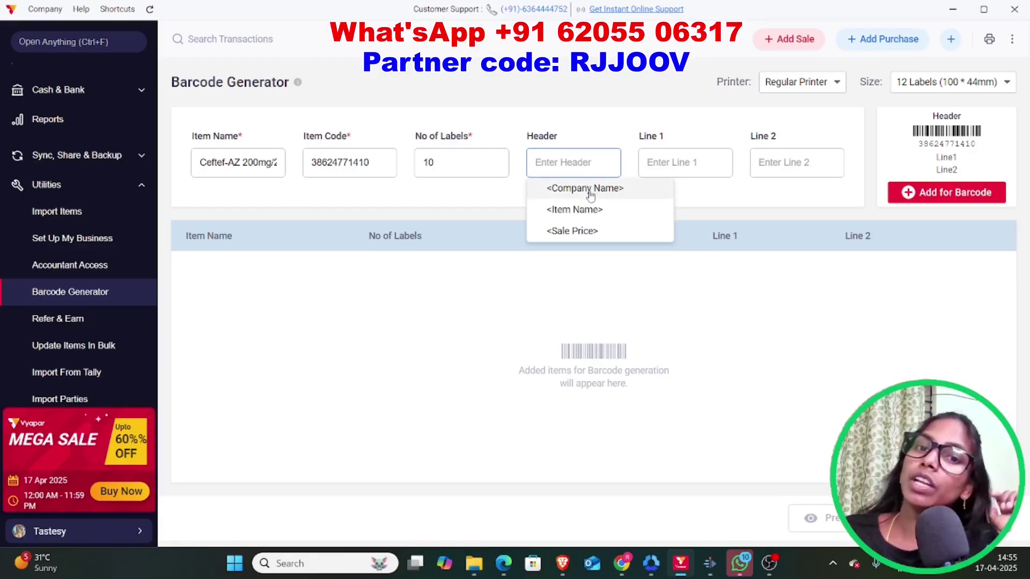
left_click(584, 189)
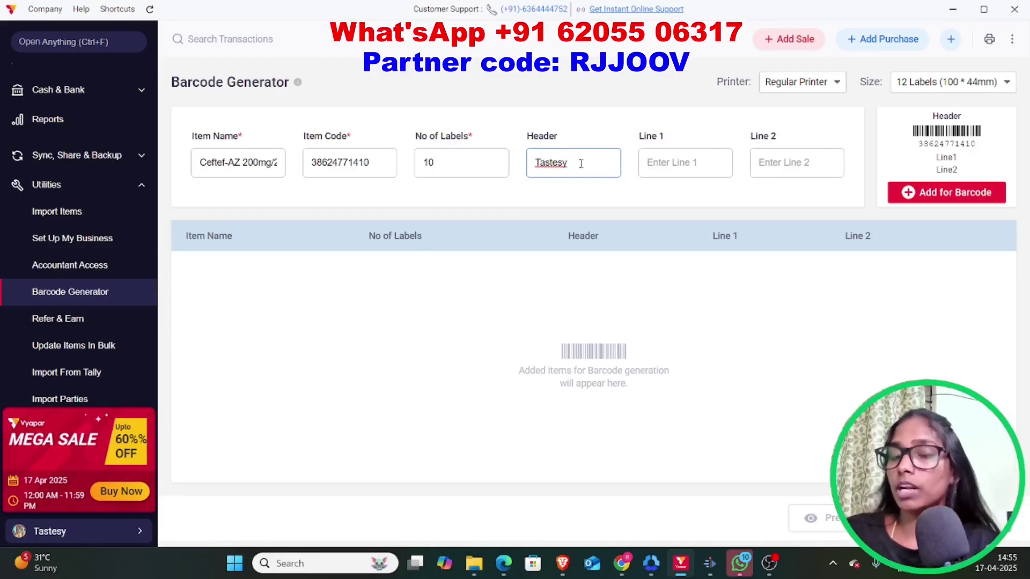
left_click(684, 168)
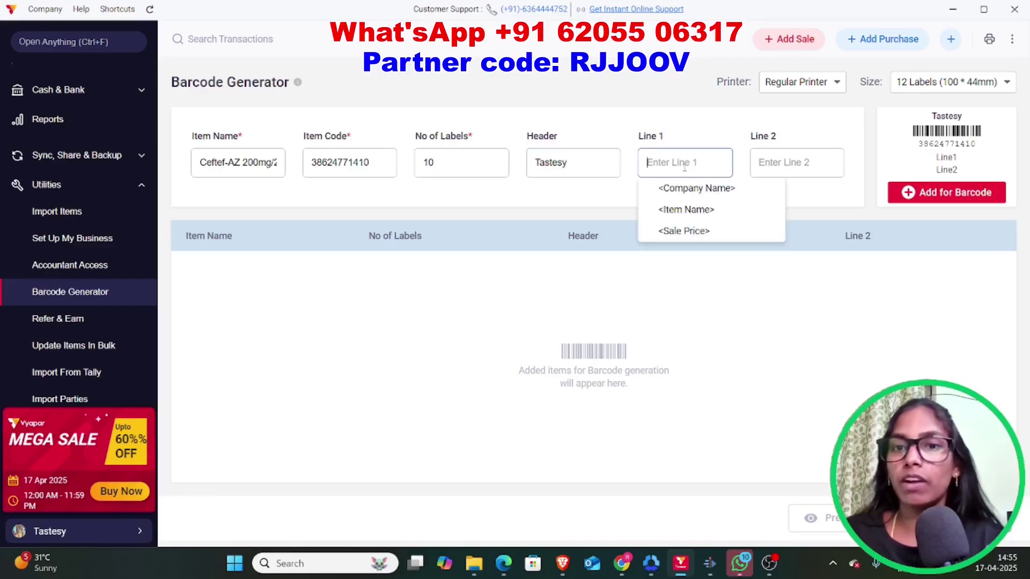
left_click(680, 209)
left_click(793, 164)
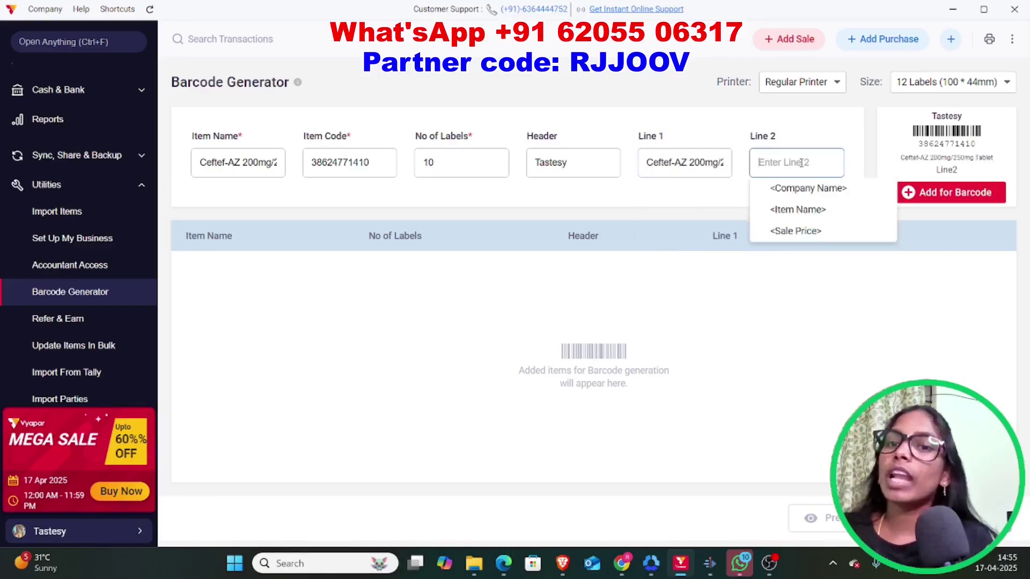
left_click(795, 231)
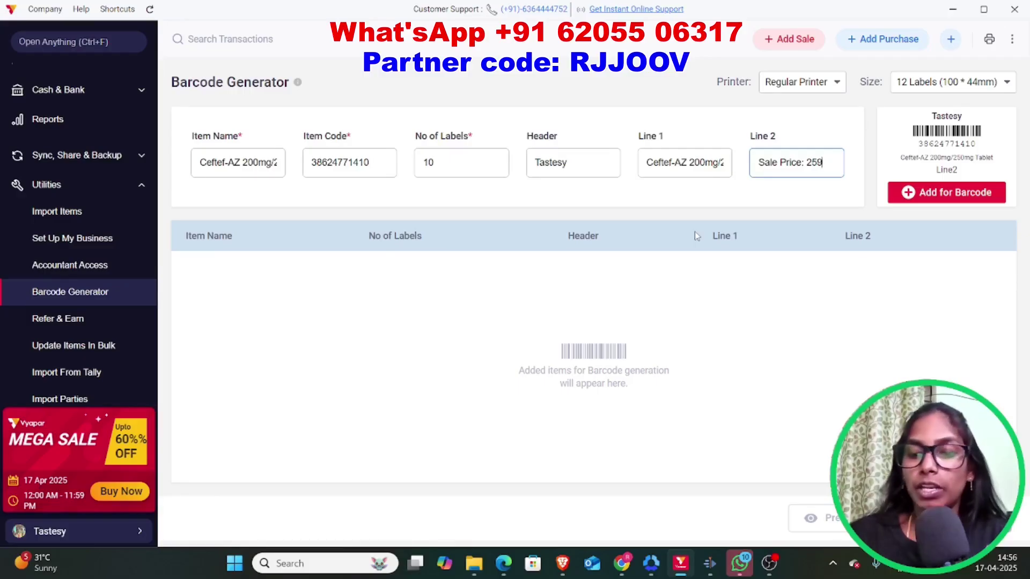
left_click(481, 266)
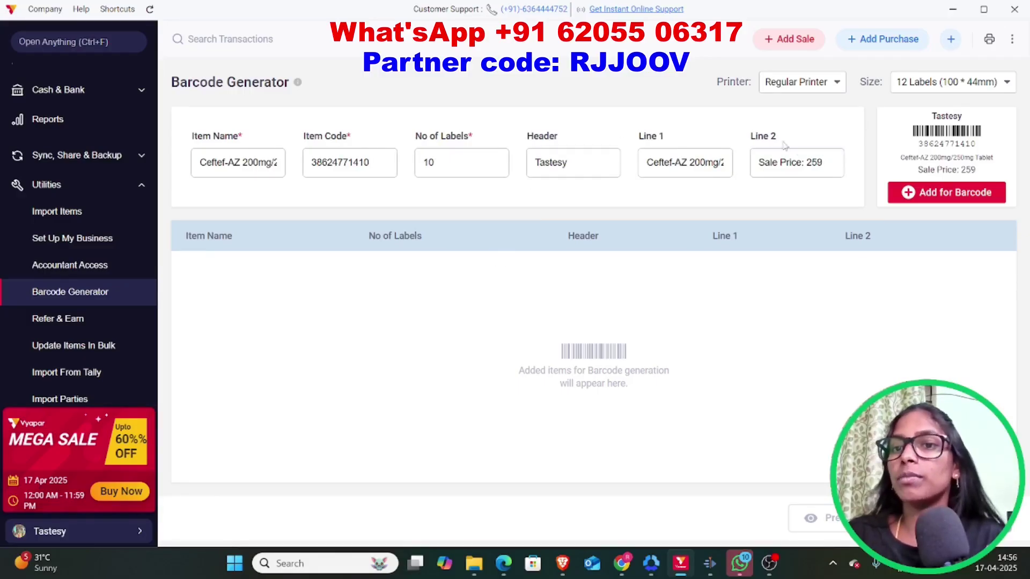
Check the tablet's label preview and add the item to the barcode generation list.
double_click(927, 143)
left_click(868, 157)
left_click(828, 161)
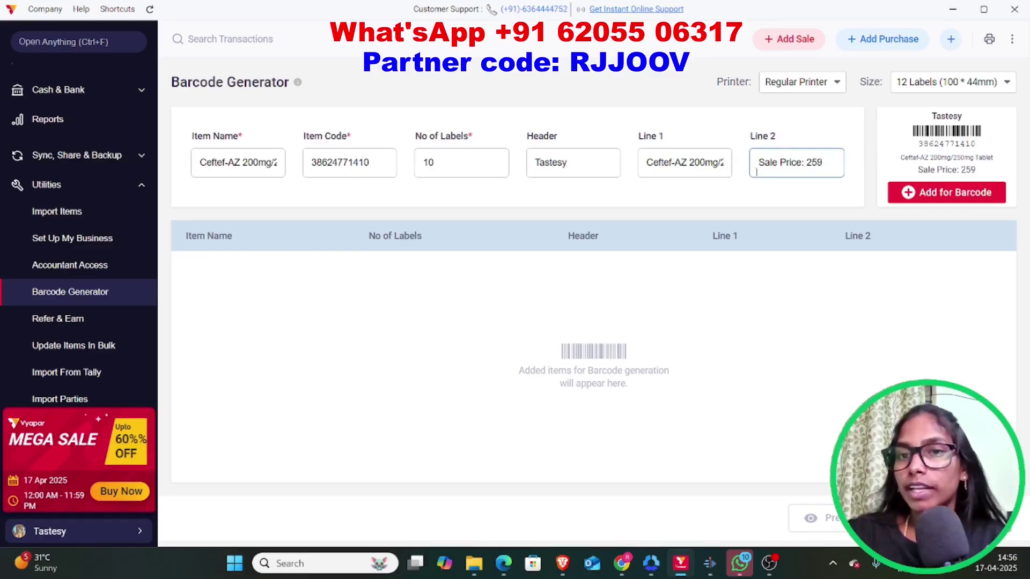
left_click(954, 193)
left_click(826, 161)
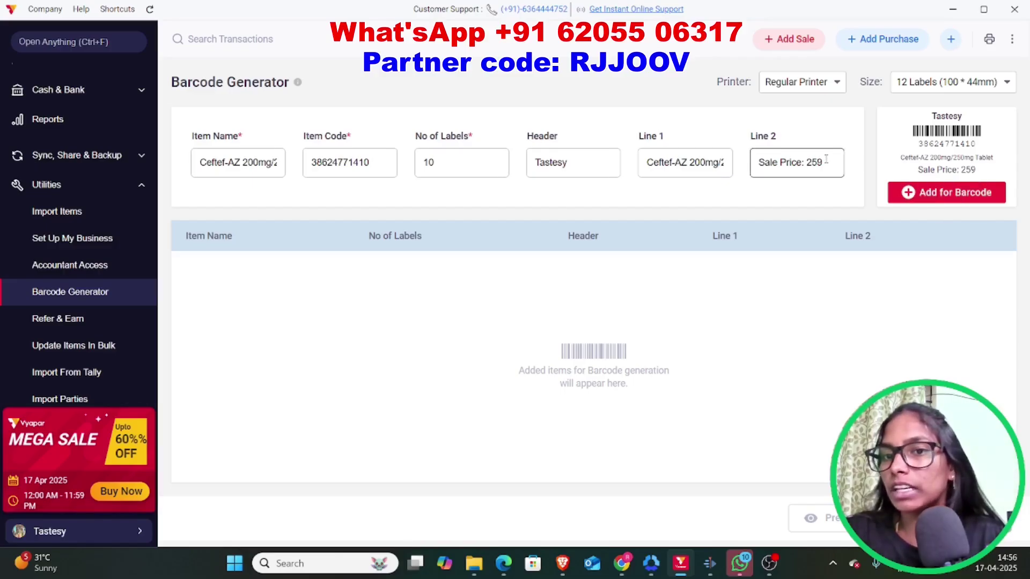
key("Tab")
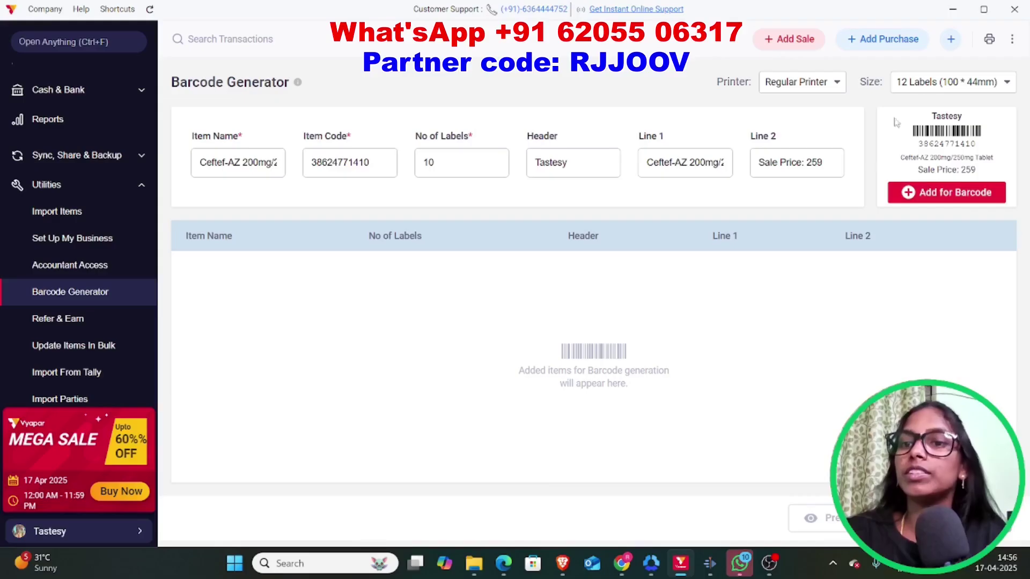
left_click_drag(976, 145, 899, 131)
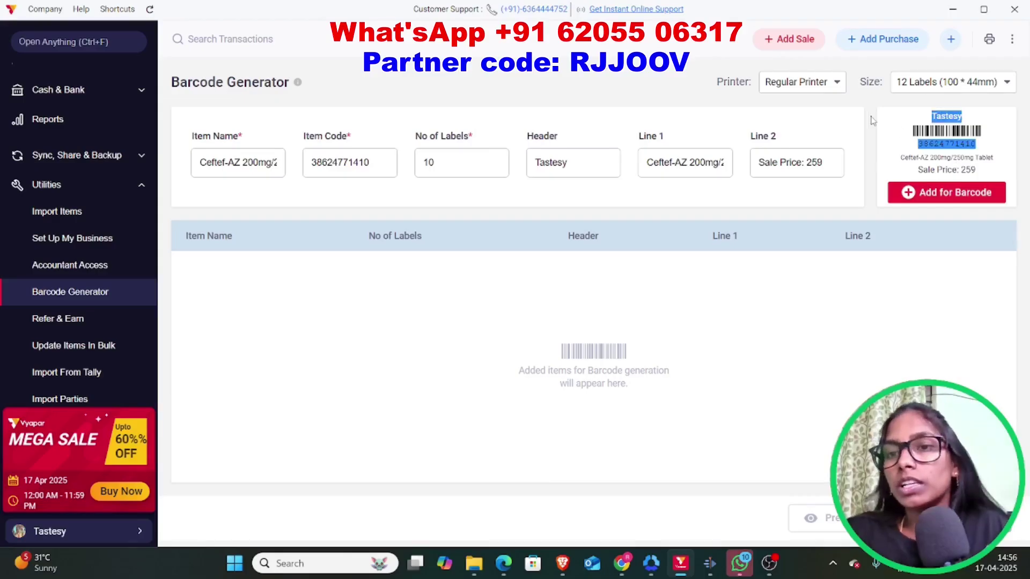
left_click(909, 122)
left_click(199, 165)
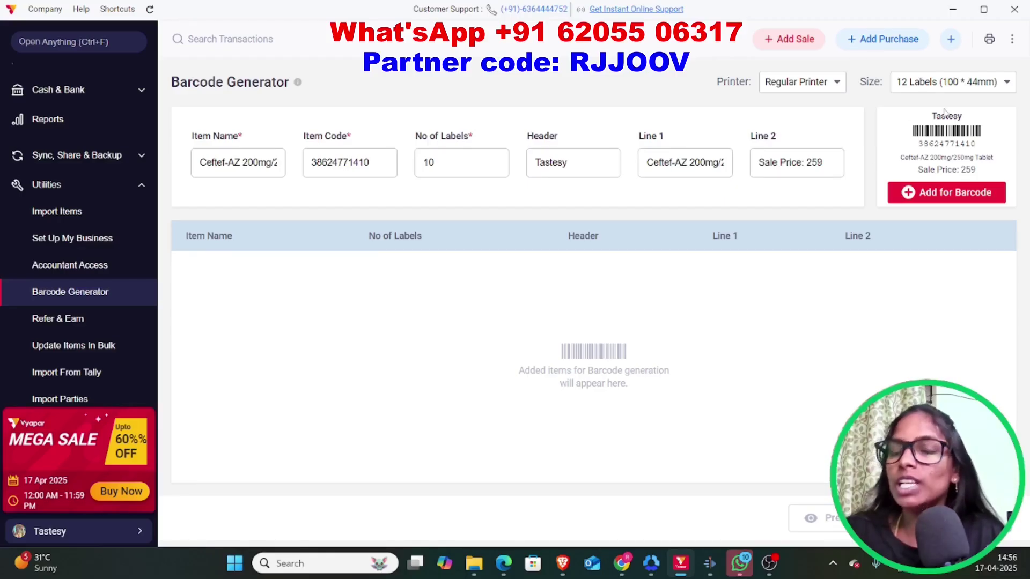
left_click(976, 194)
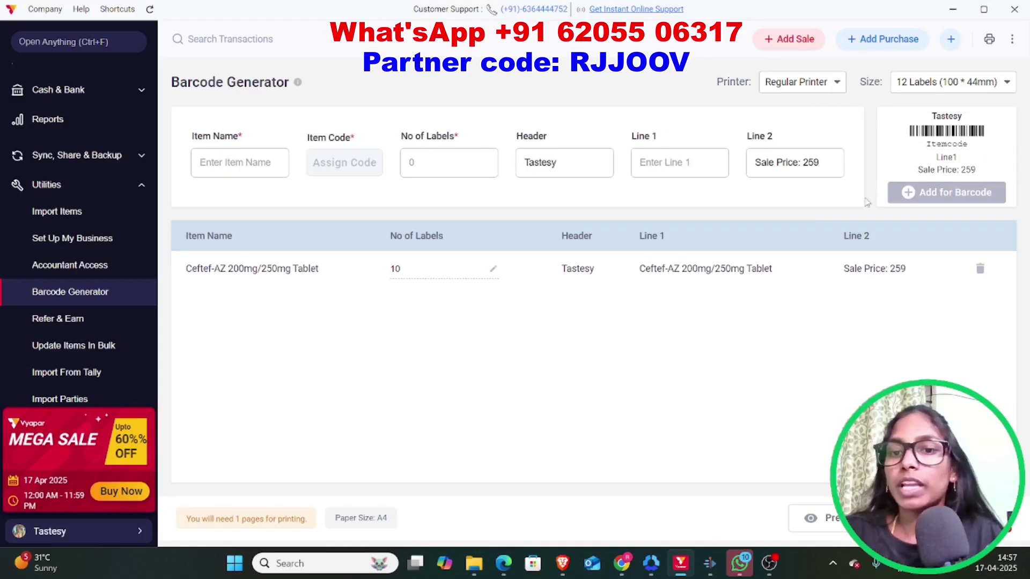
Review the added item's label details along with the page requirement and paper size for printing.
left_click_drag(645, 268, 772, 268)
left_click_drag(319, 268, 272, 269)
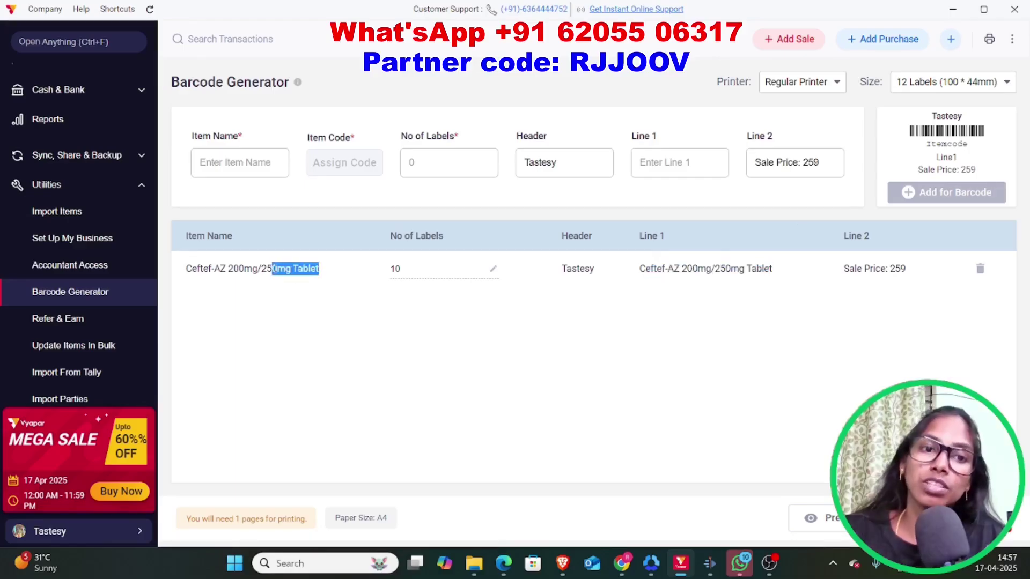
double_click(276, 269)
left_click(294, 404)
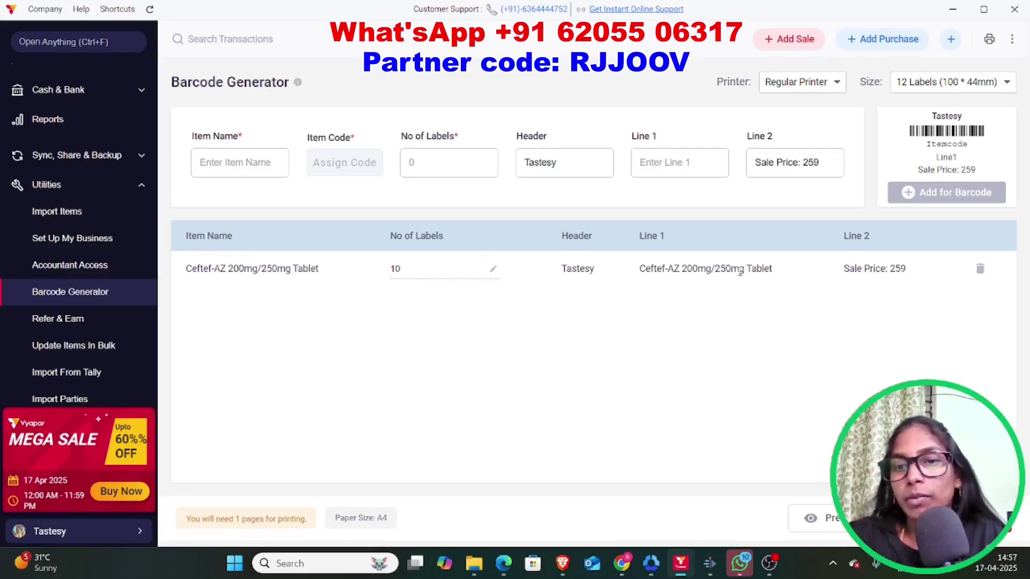
left_click_drag(237, 518, 307, 521)
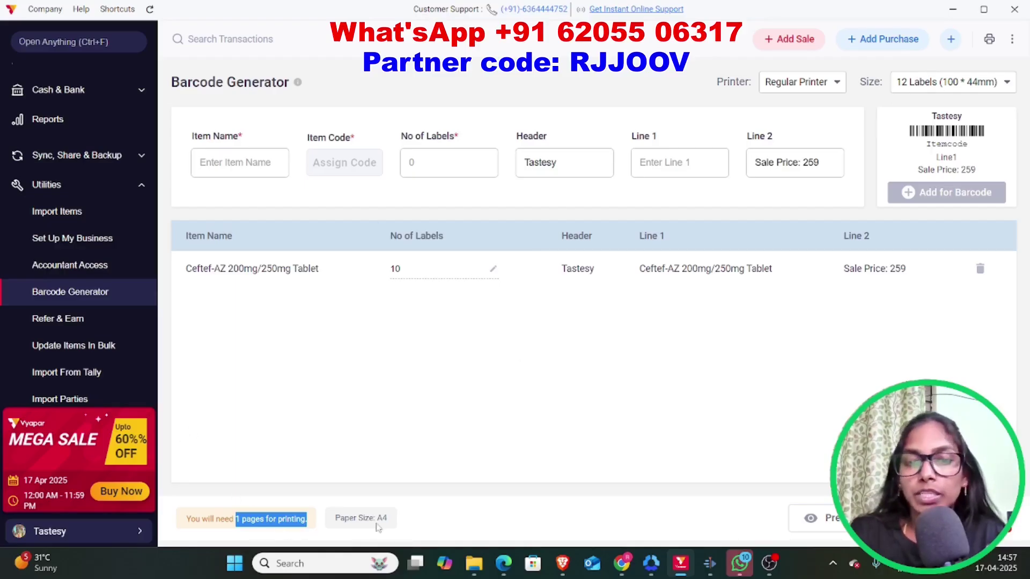
left_click_drag(384, 519, 328, 520)
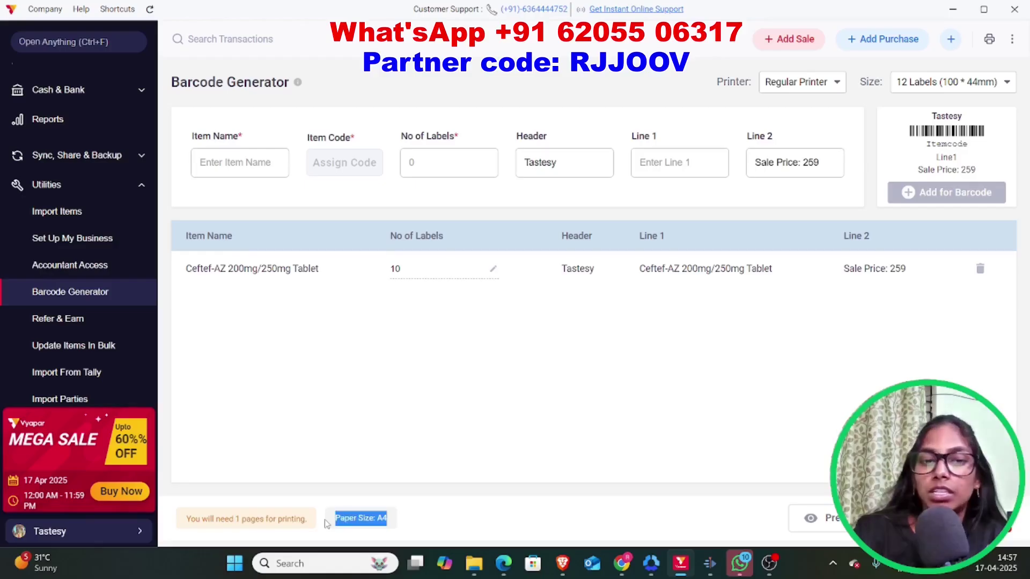
left_click(667, 332)
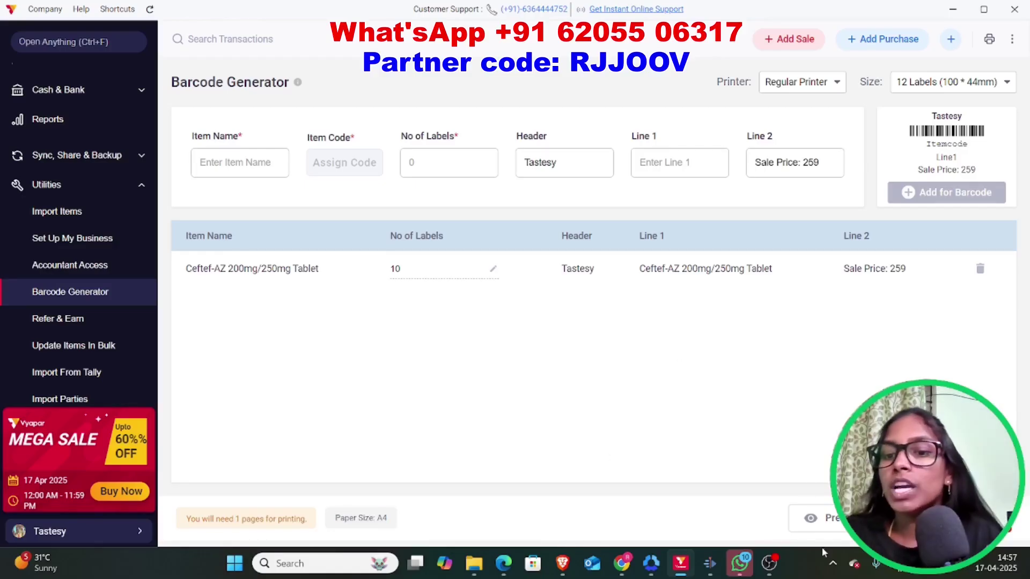
Preview the print sheet of the Ceftef-AZ tablet's barcode labels and look through its rows and columns.
left_click(812, 518)
scroll(512, 346, "down", 3)
scroll(512, 343, "up", 3)
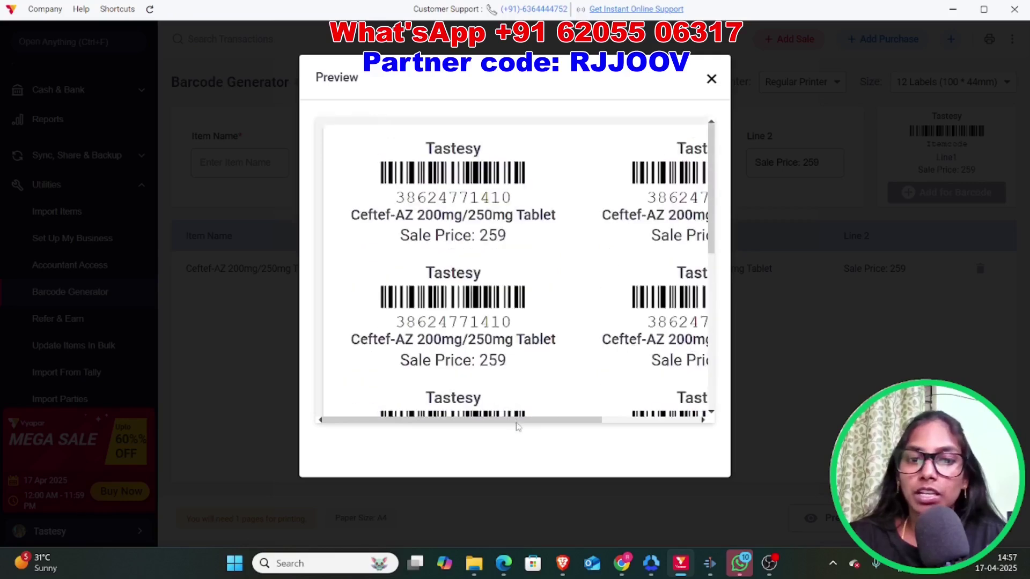
left_click_drag(517, 420, 603, 421)
scroll(630, 215, "down", 3)
scroll(630, 215, "up", 2)
left_click(710, 80)
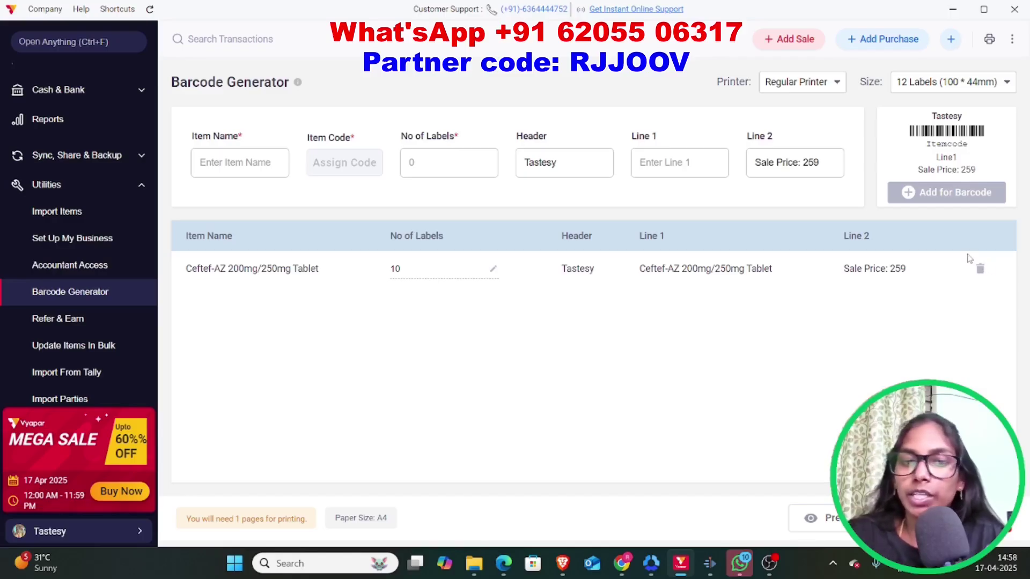
Choose the item Coxwin ZH Kid 100 mg/300 mg Tablet, assign it an item code, and set the number of labels to 5.
left_click(226, 163)
scroll(247, 257, "down", 1)
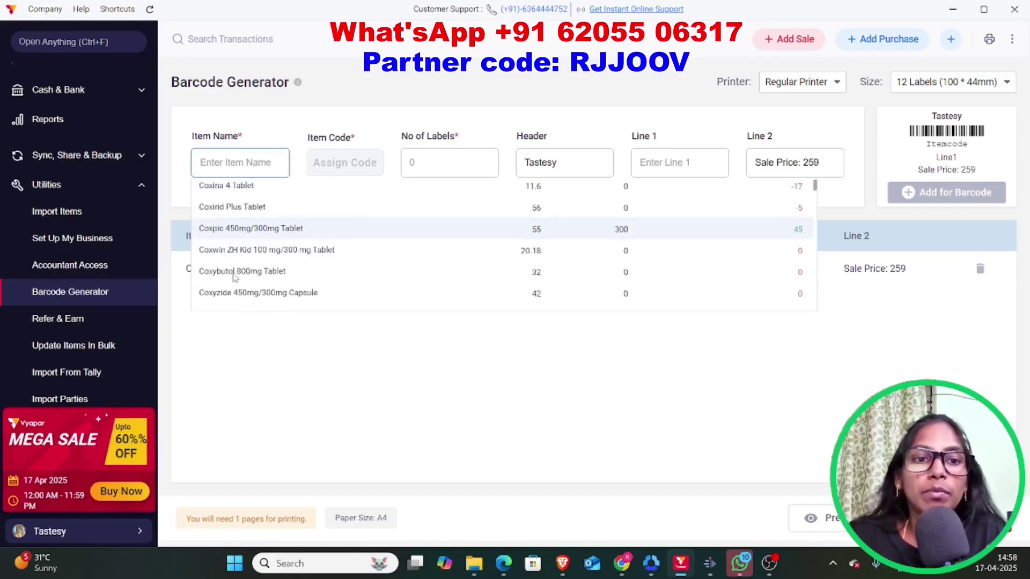
left_click(241, 256)
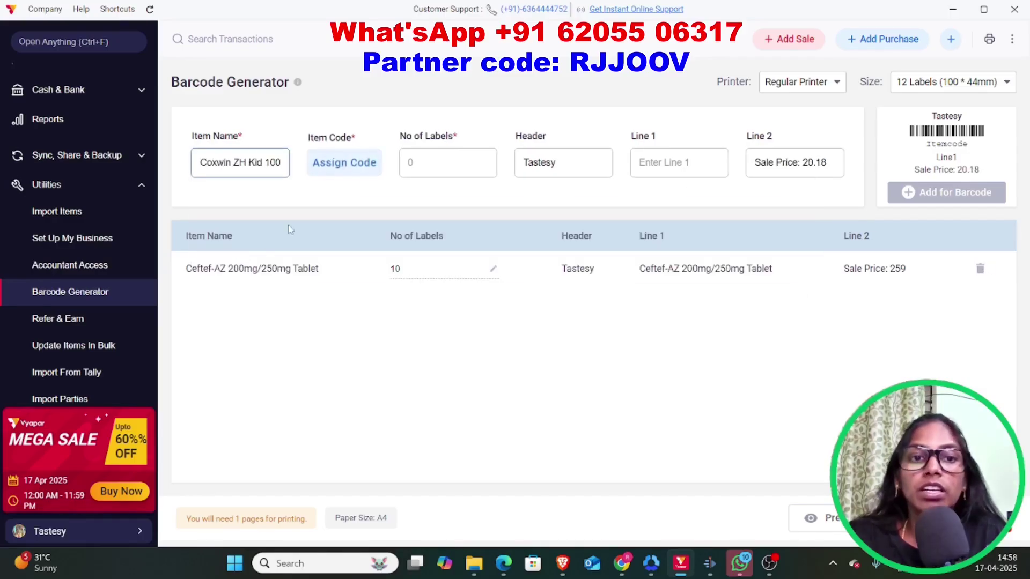
left_click(366, 166)
left_click(429, 165)
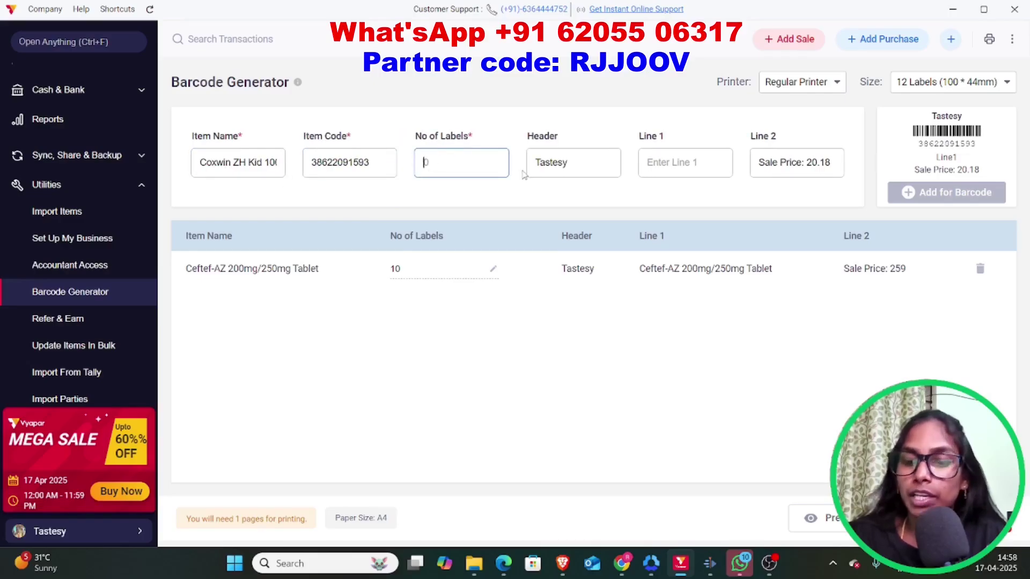
type("5")
Set the label size to 65 Labels (38 * 21mm) and add the Coxwin tablet to the barcode list.
left_click(920, 89)
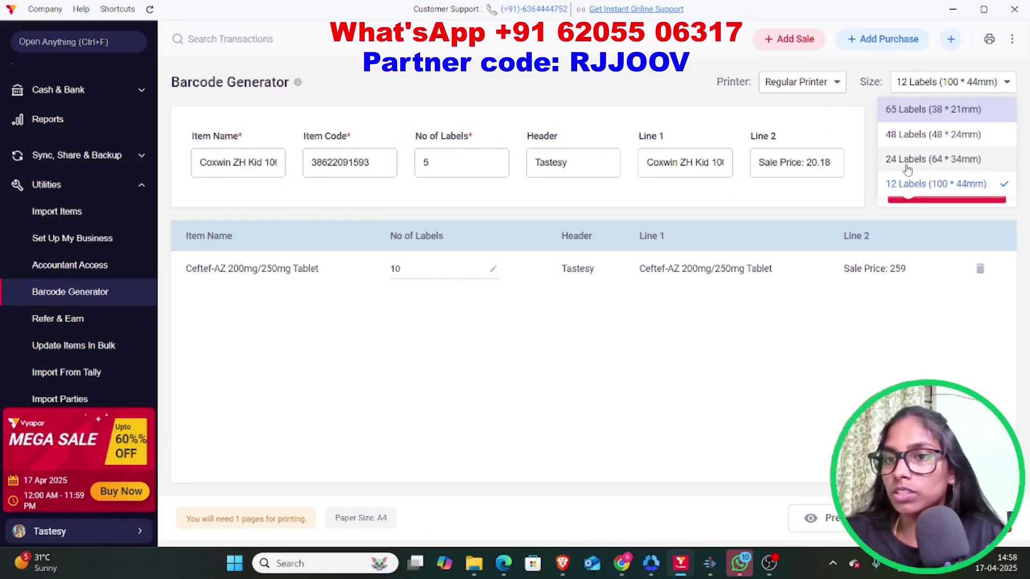
left_click(926, 114)
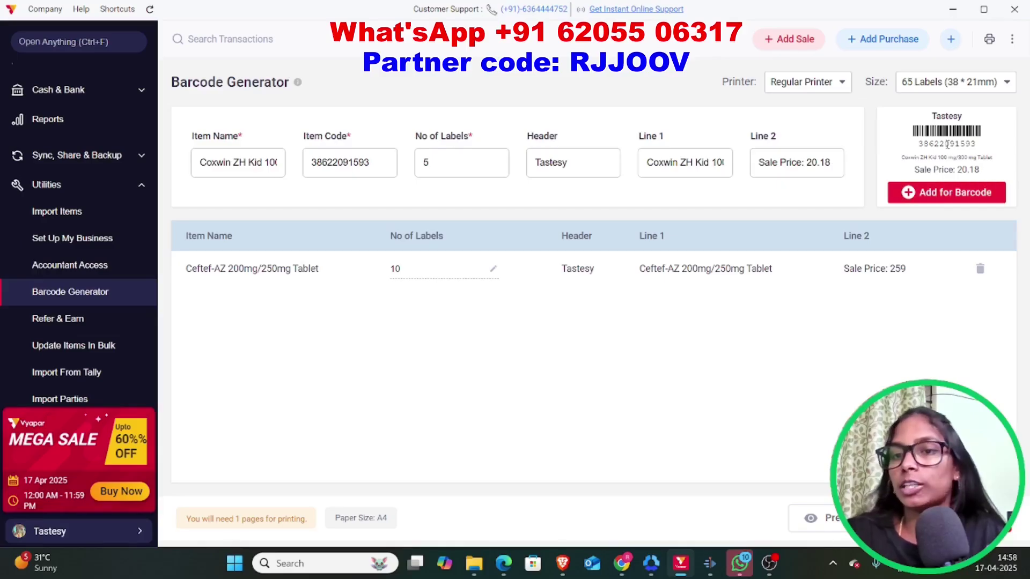
left_click(957, 197)
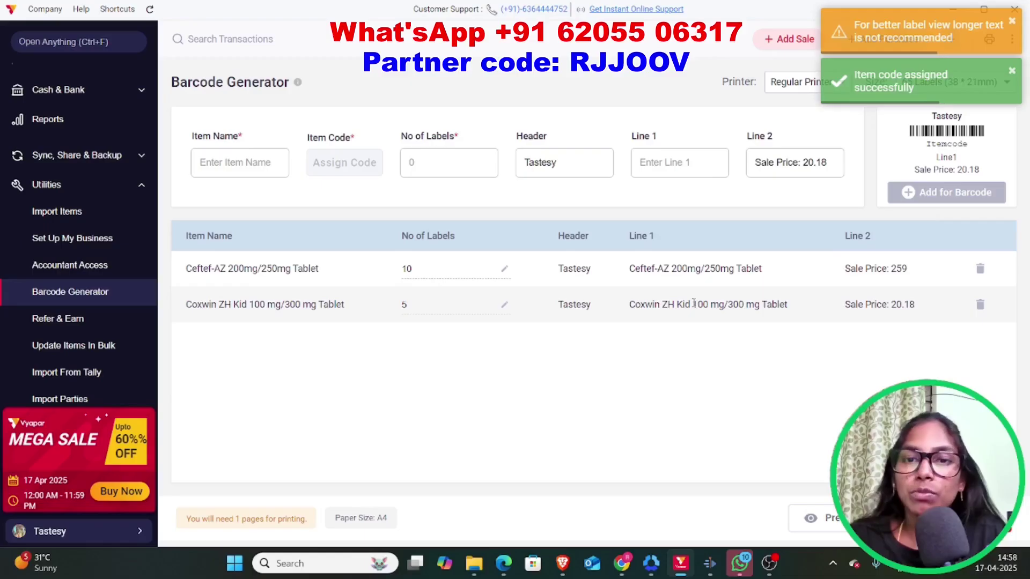
Check the Coxwin tablet's list entry, the combined label sheet preview for both items, and the page requirement.
left_click_drag(629, 304, 787, 304)
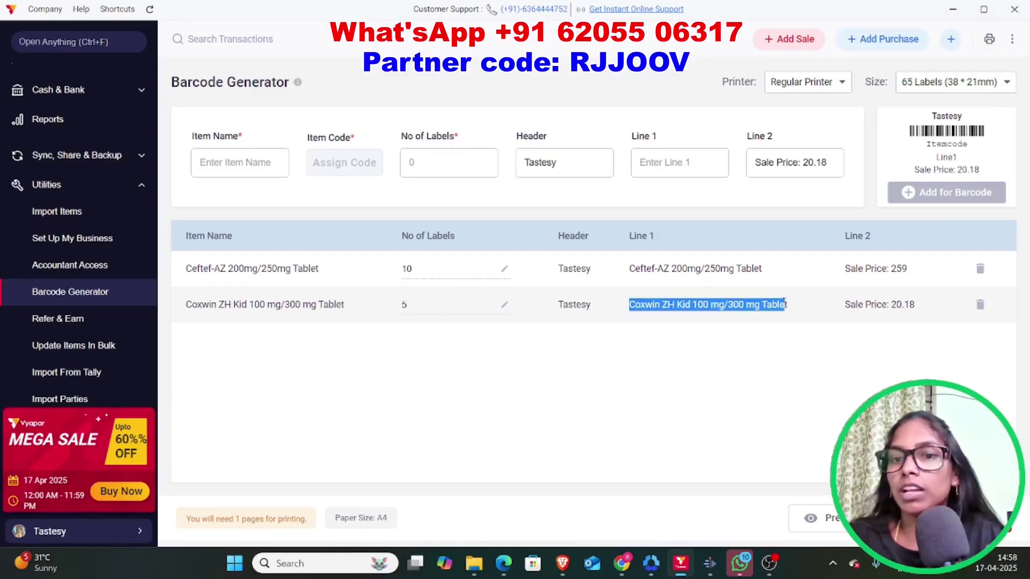
left_click(452, 375)
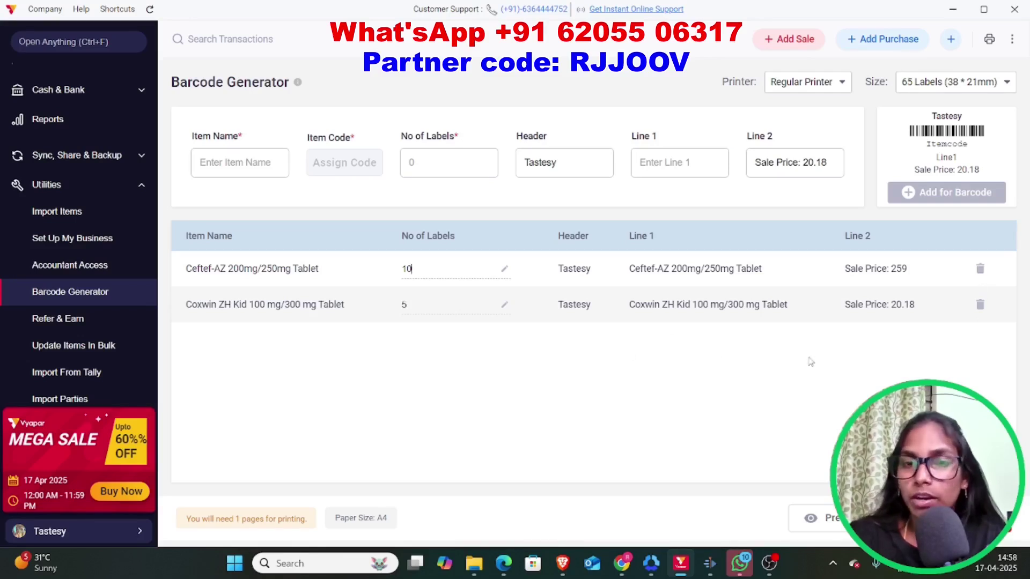
left_click_drag(184, 307, 361, 310)
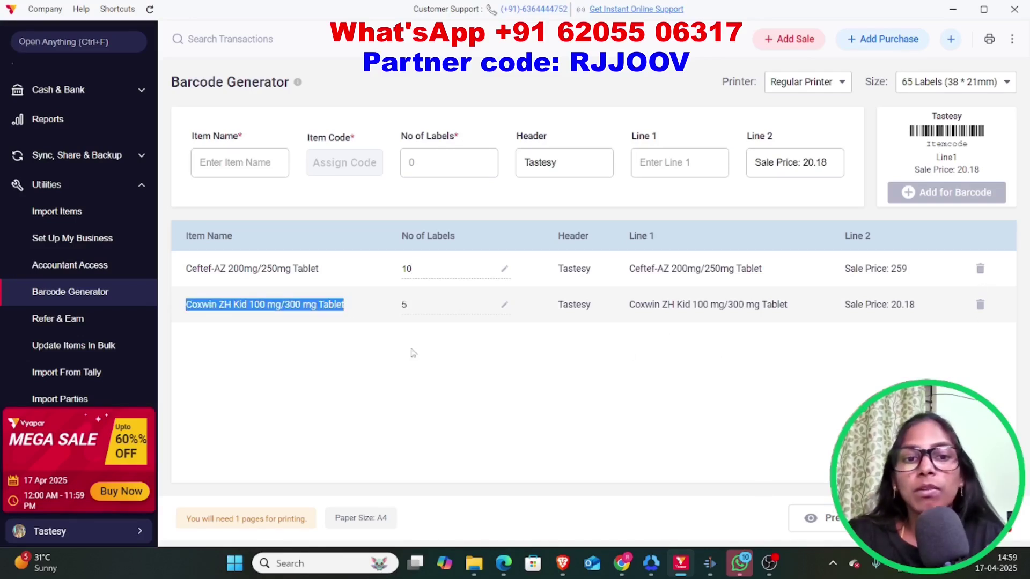
left_click(813, 518)
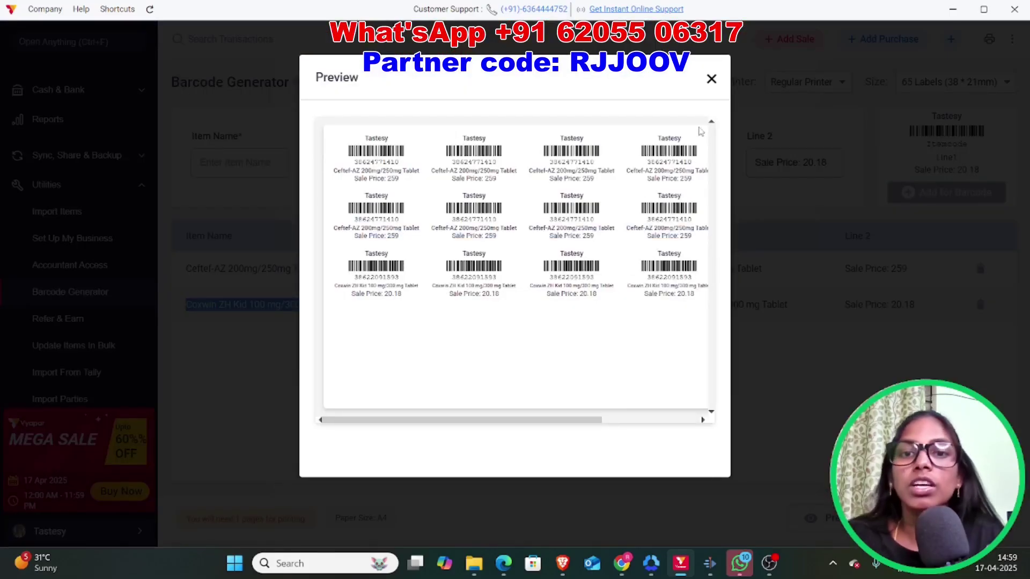
left_click_drag(550, 424, 481, 421)
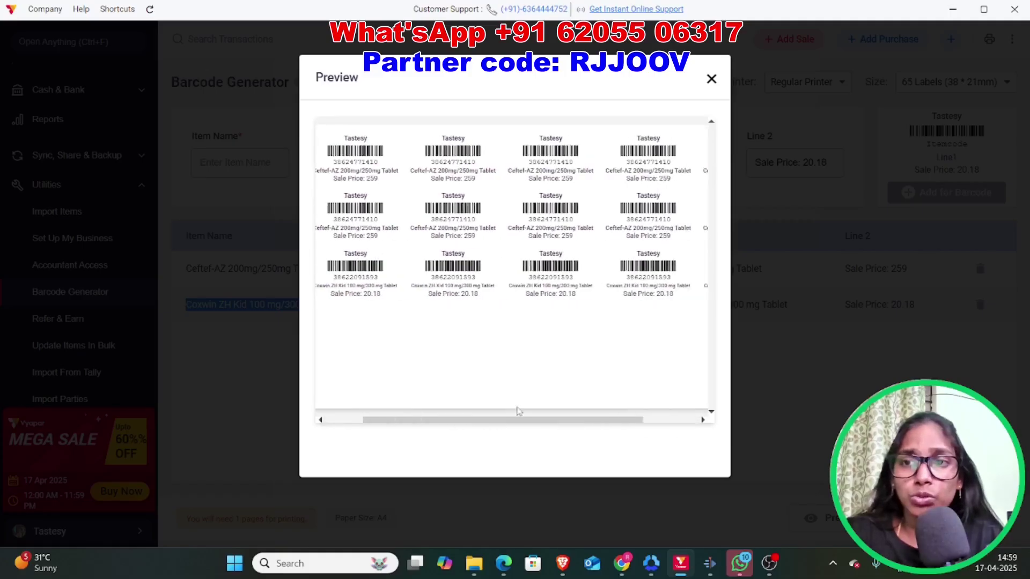
left_click(711, 79)
left_click_drag(236, 519, 196, 531)
left_click(266, 474)
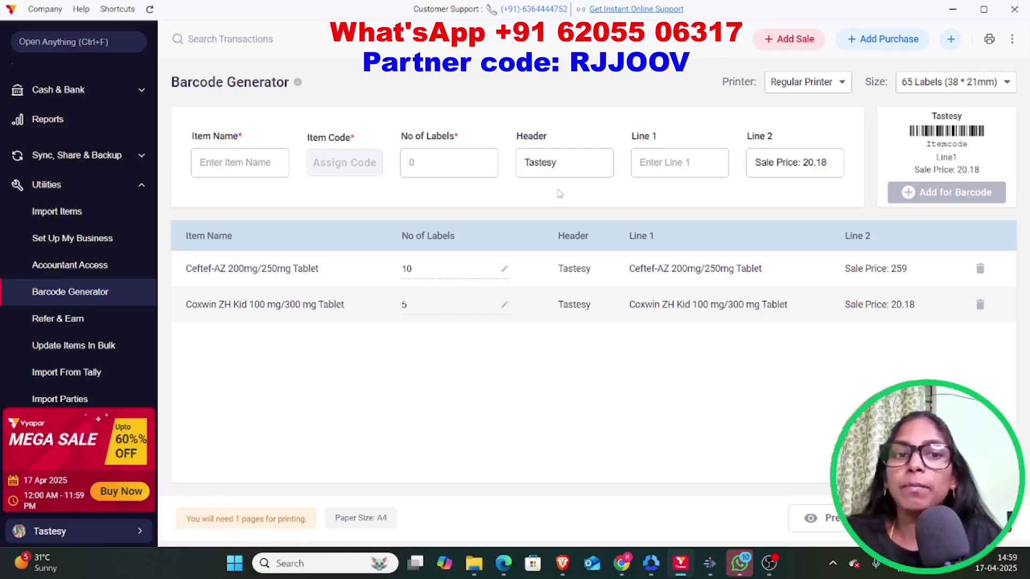
Switch to Label Printer, choose 24 Mantra Organic Flax Seeds 200 Gm, assign it an item code, and set 20 labels.
left_click(806, 90)
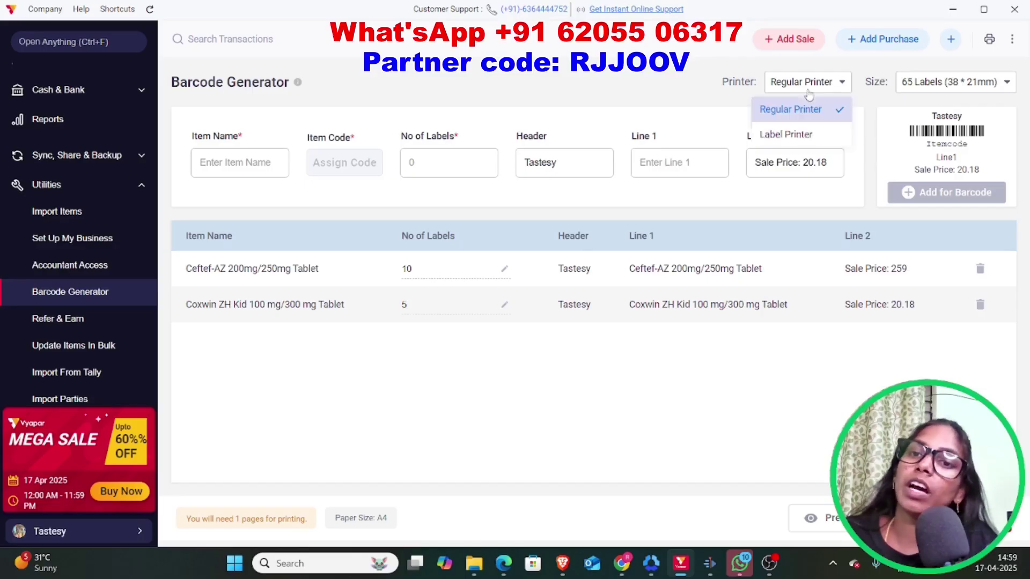
left_click(807, 134)
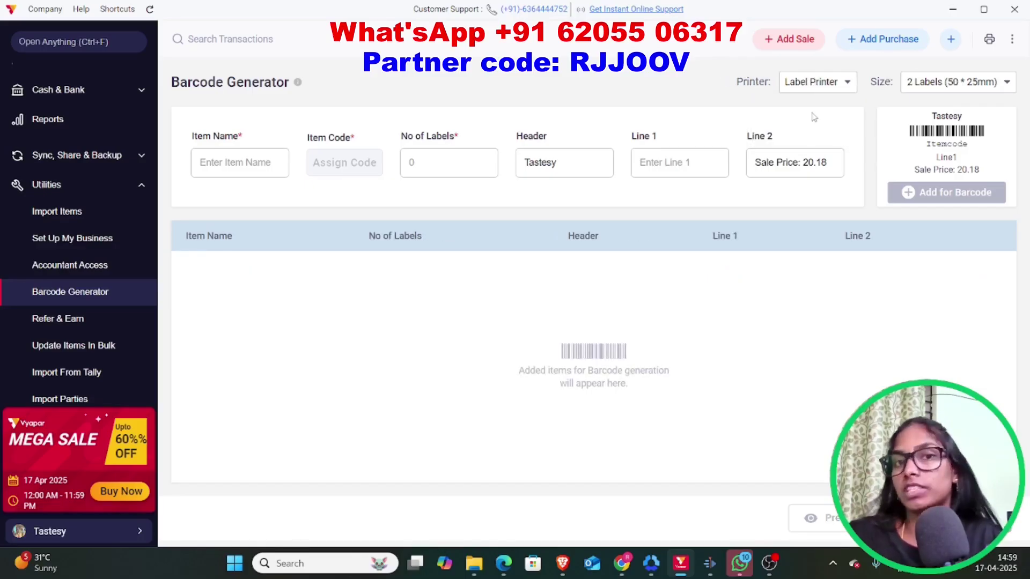
left_click(236, 163)
left_click(217, 210)
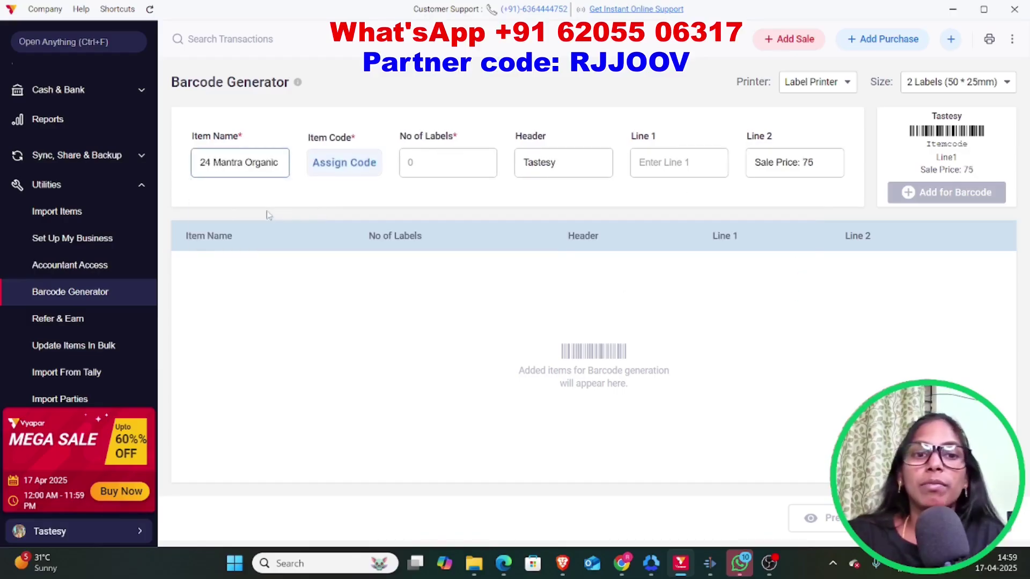
left_click(367, 170)
left_click(448, 163)
type("20")
key("Tab")
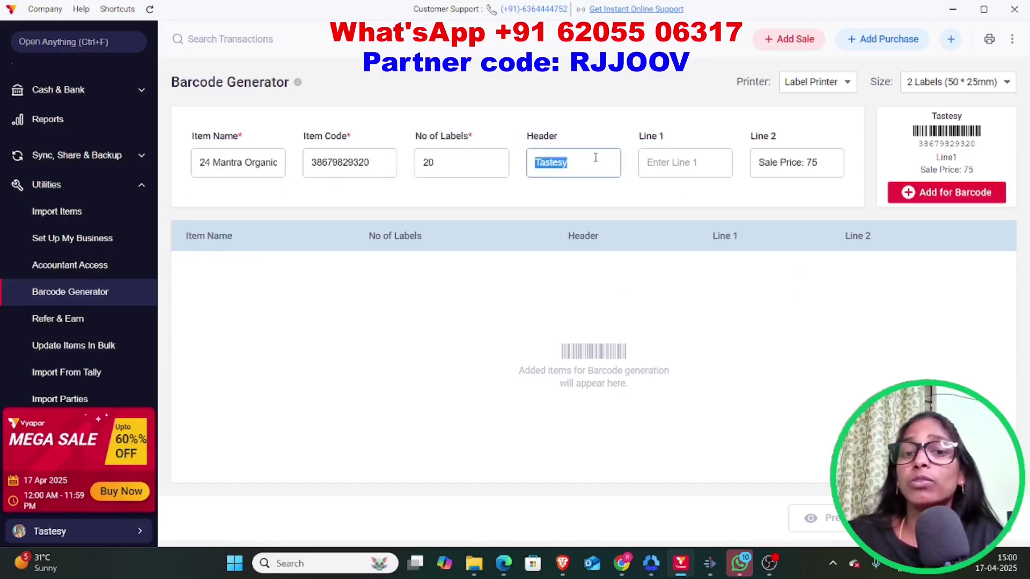
Fill Line 1 of the flax seeds label with the item name and add the item to the barcode list.
left_click(686, 164)
left_click(684, 210)
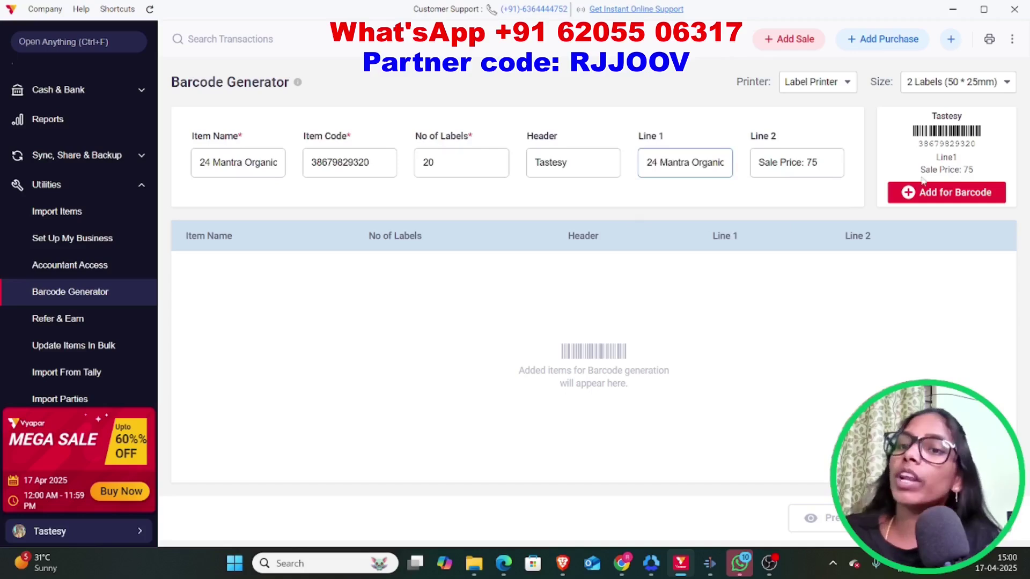
key("Tab")
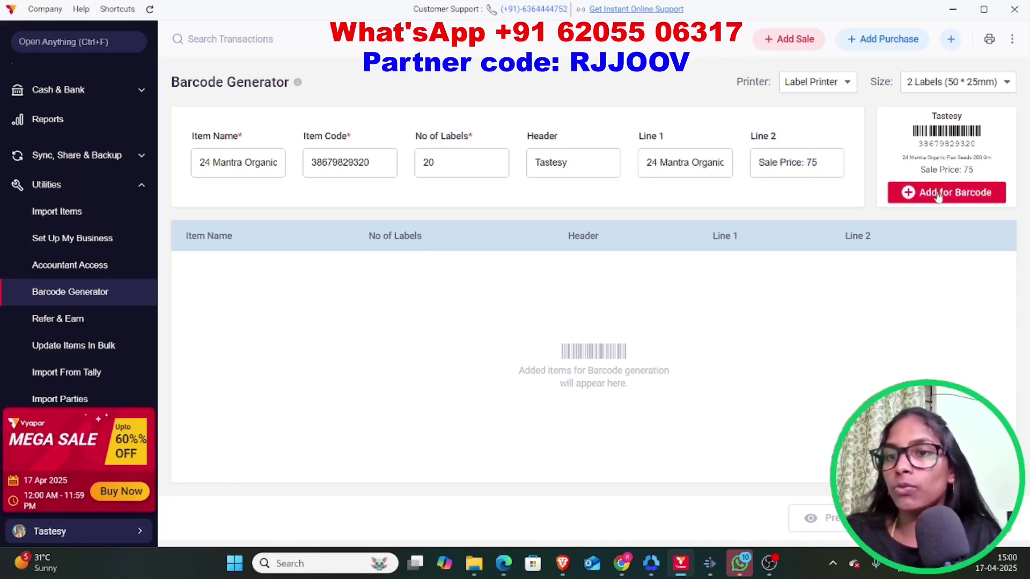
left_click(936, 194)
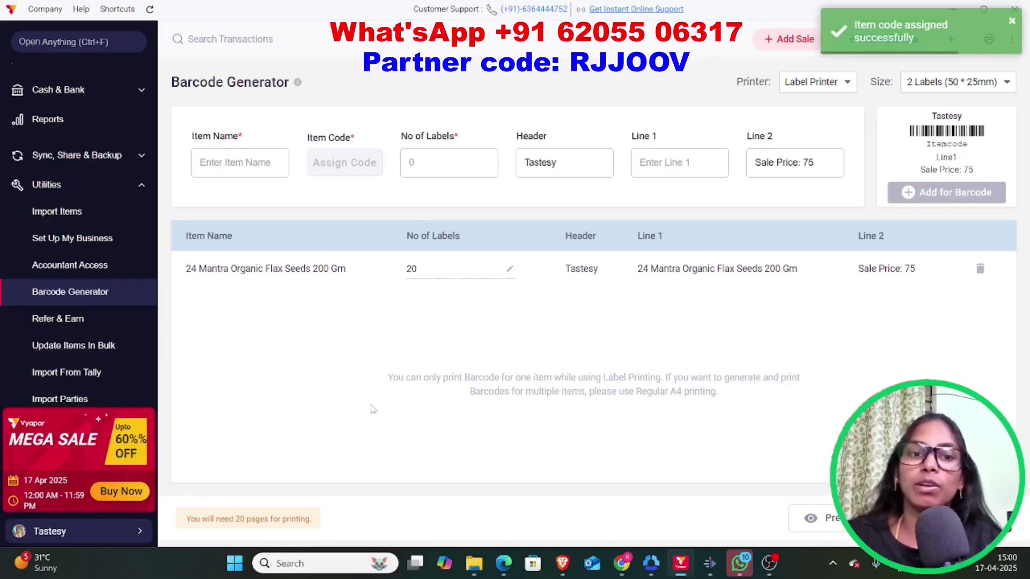
Choose the item Parachute Jasmine Hair Oil 100 Ml, assign it an item code, and set the number of labels to 30.
left_click(203, 152)
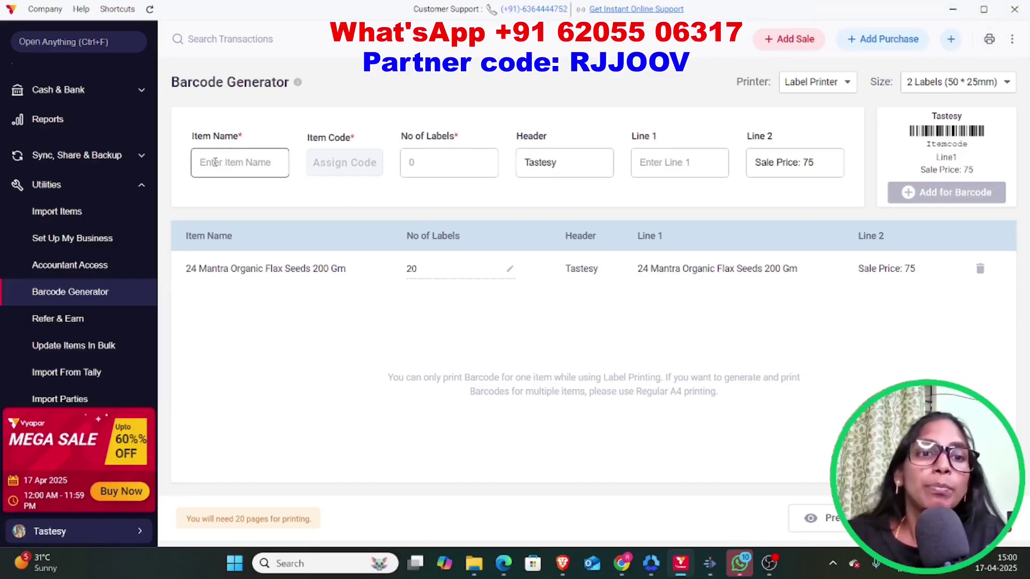
scroll(190, 239, "down", 10)
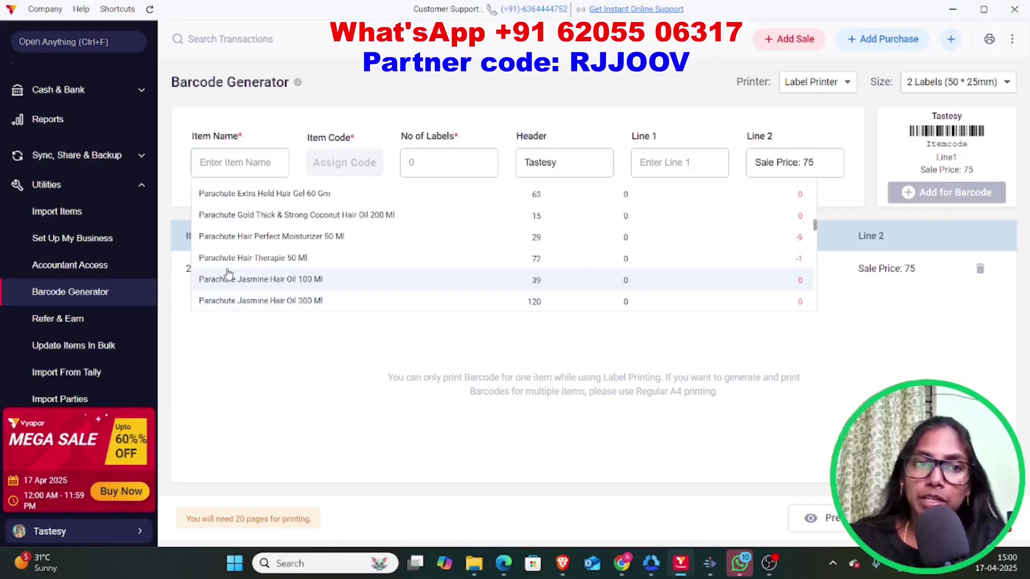
left_click(220, 276)
left_click(349, 163)
left_click(427, 163)
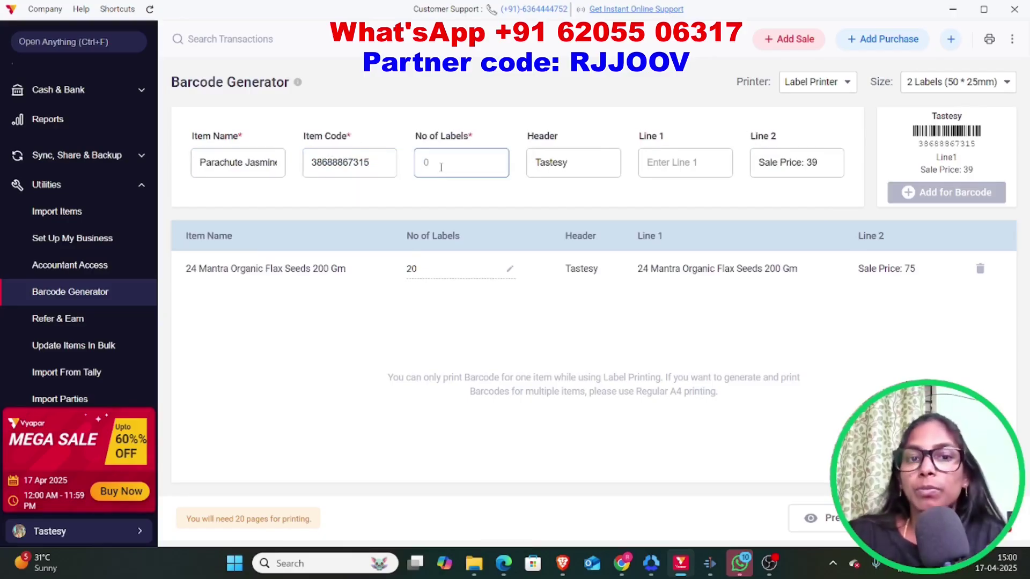
type("30")
Fill Line 1 of the hair oil label with the item name and try to add it as a second item for label printing.
key("Tab")
key("Tab")
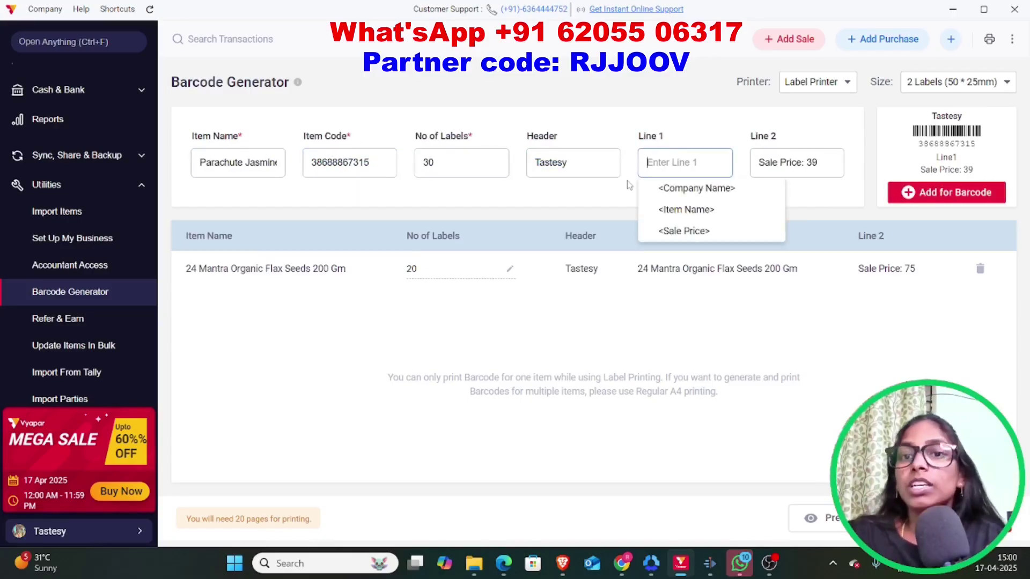
left_click(676, 209)
left_click(821, 166)
left_click(931, 192)
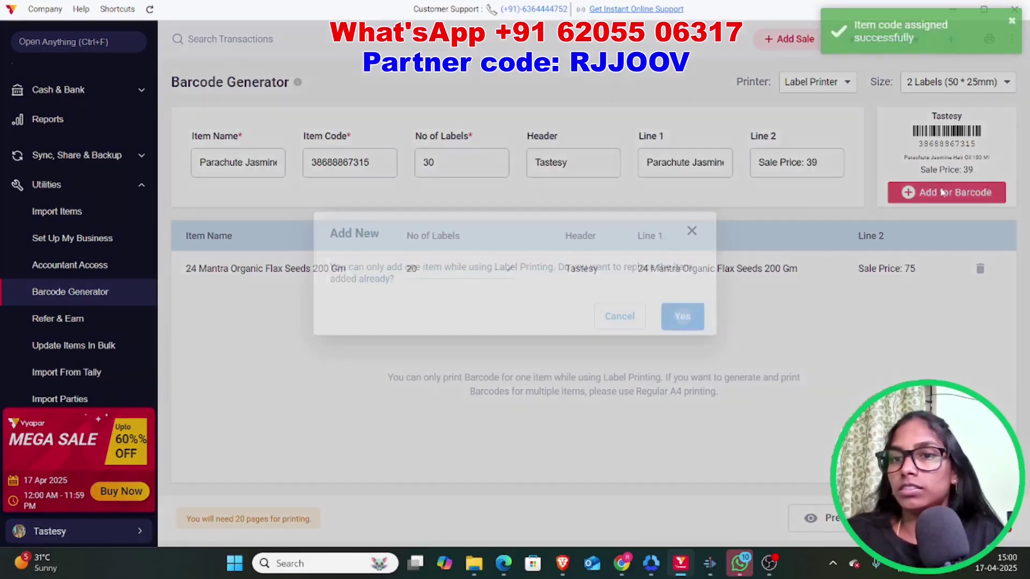
triple_click(660, 349)
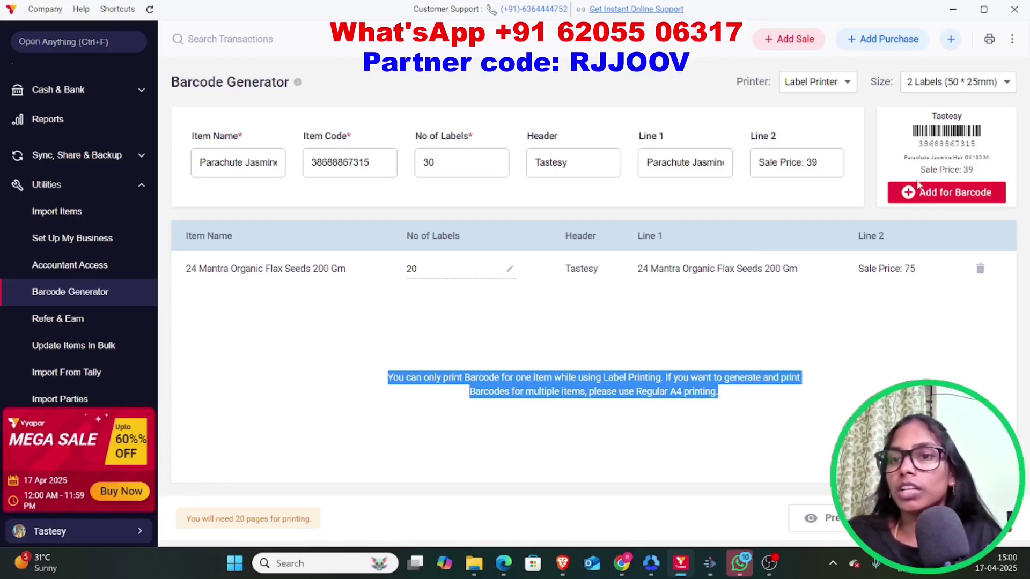
left_click(976, 198)
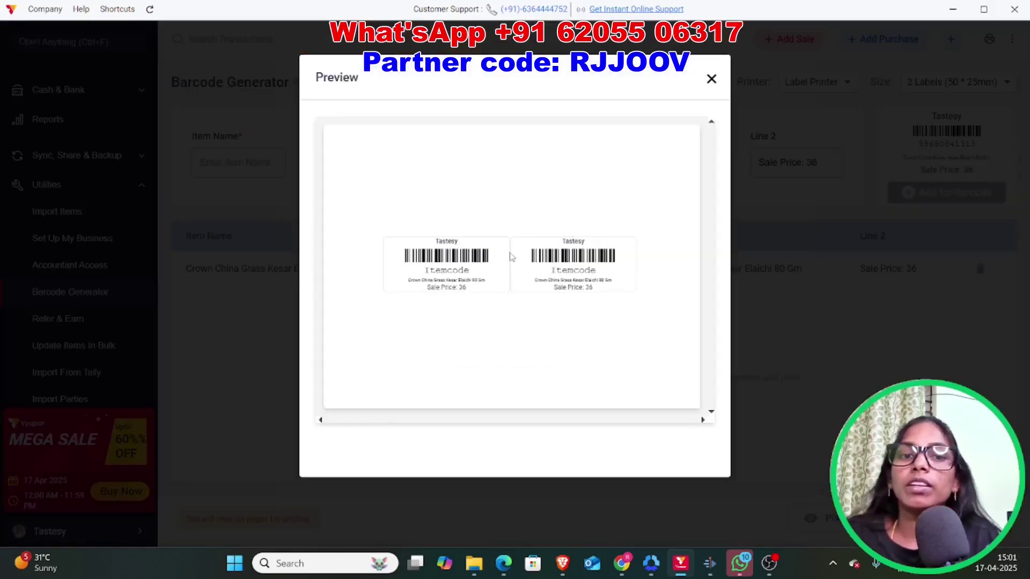
Check the label preview for Crown China Grass Kesar Elaichi 80 Gm and open its print settings without printing.
left_click_drag(395, 235, 649, 220)
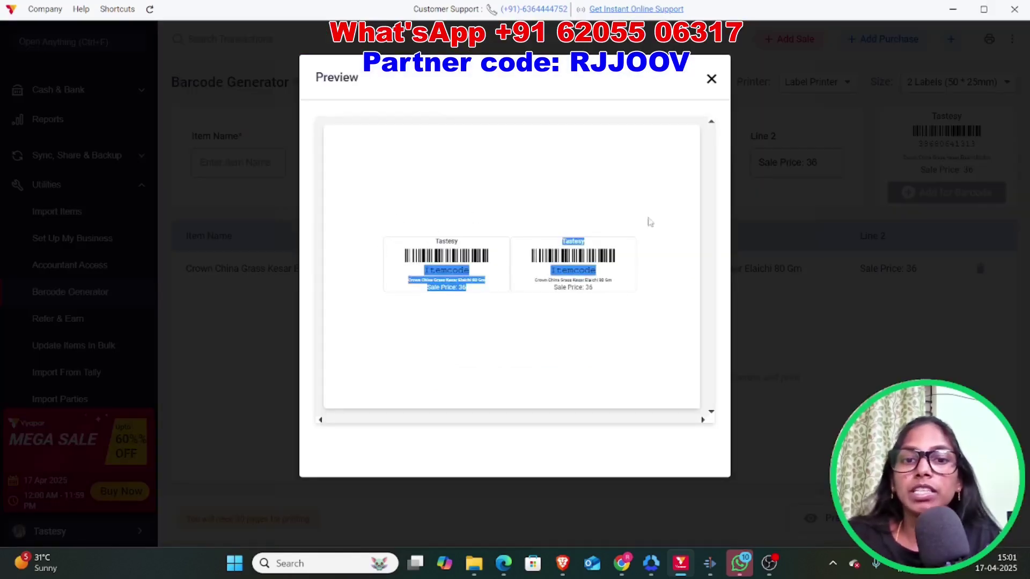
left_click(709, 79)
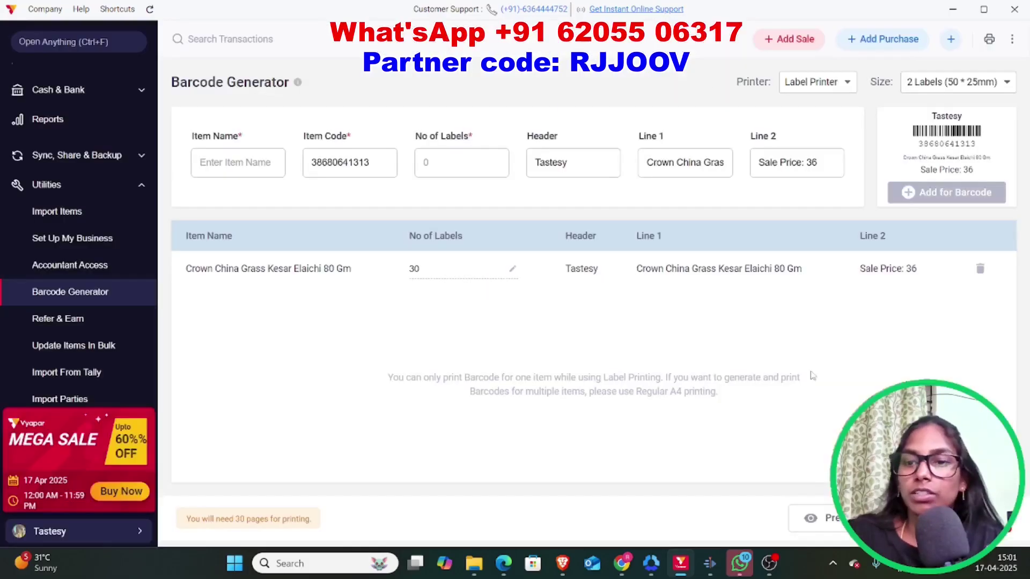
left_click(820, 518)
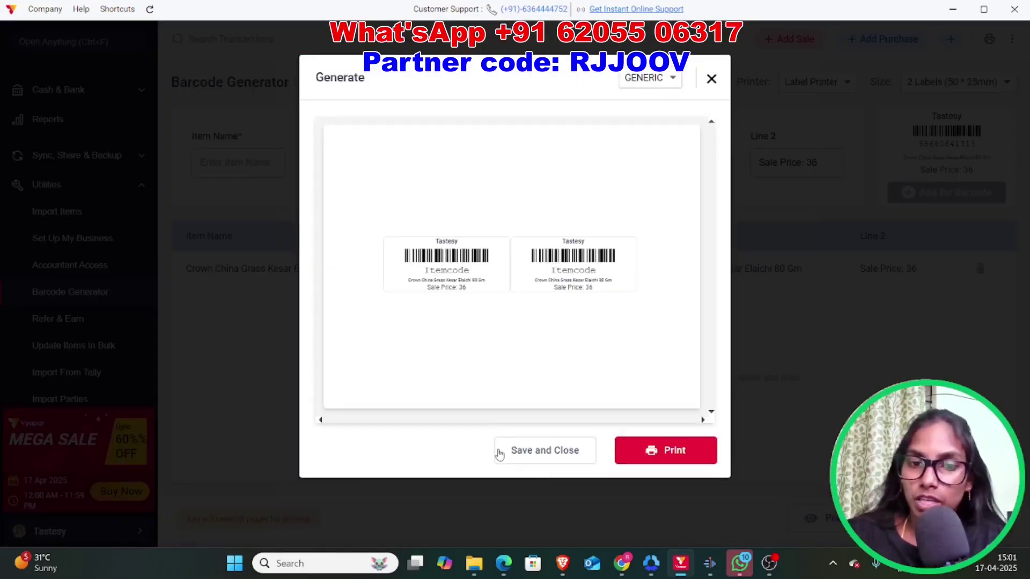
left_click(675, 453)
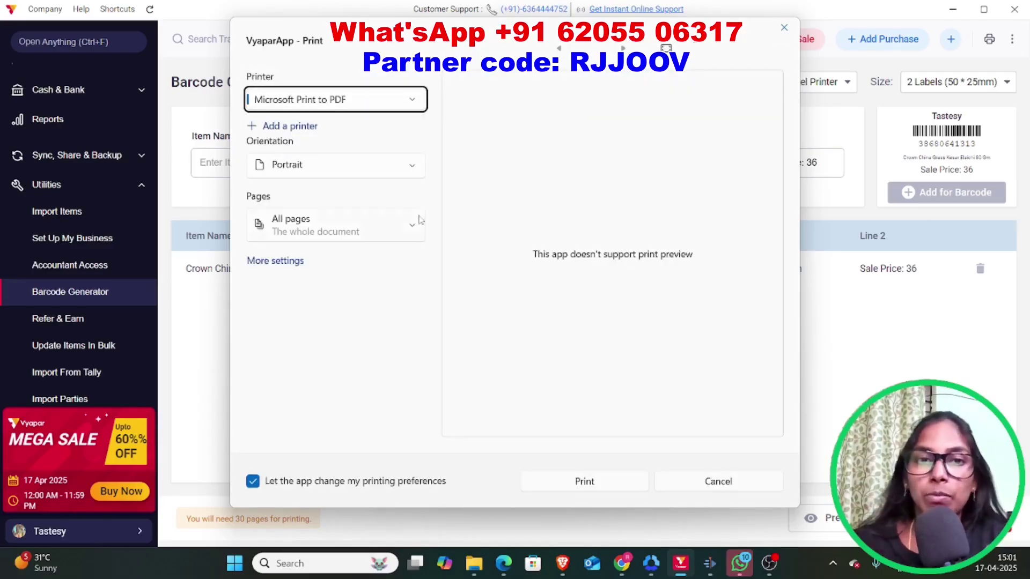
left_click(784, 27)
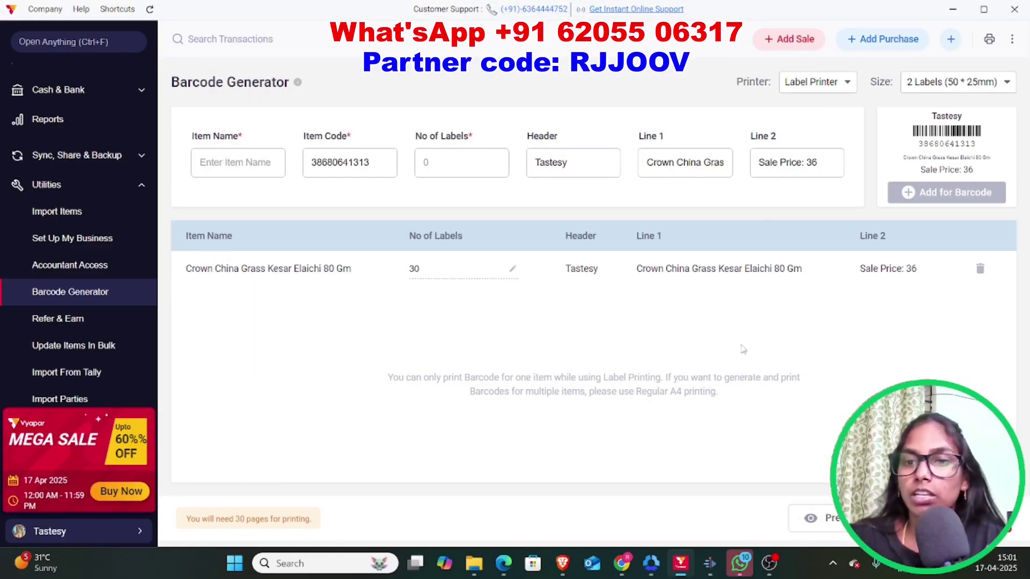
Preview the Crown China Grass Kesar Elaichi 80 Gm label and save it to the Desktop as the PNG file LABEL_PRINTER_2_LABELS_50_25_17_04_25.
left_click(820, 518)
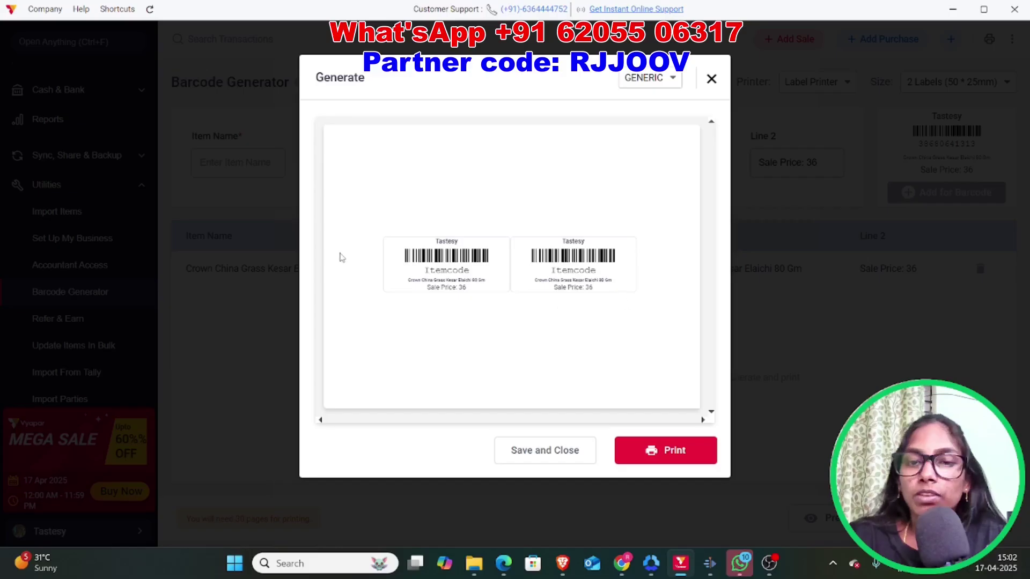
left_click(560, 453)
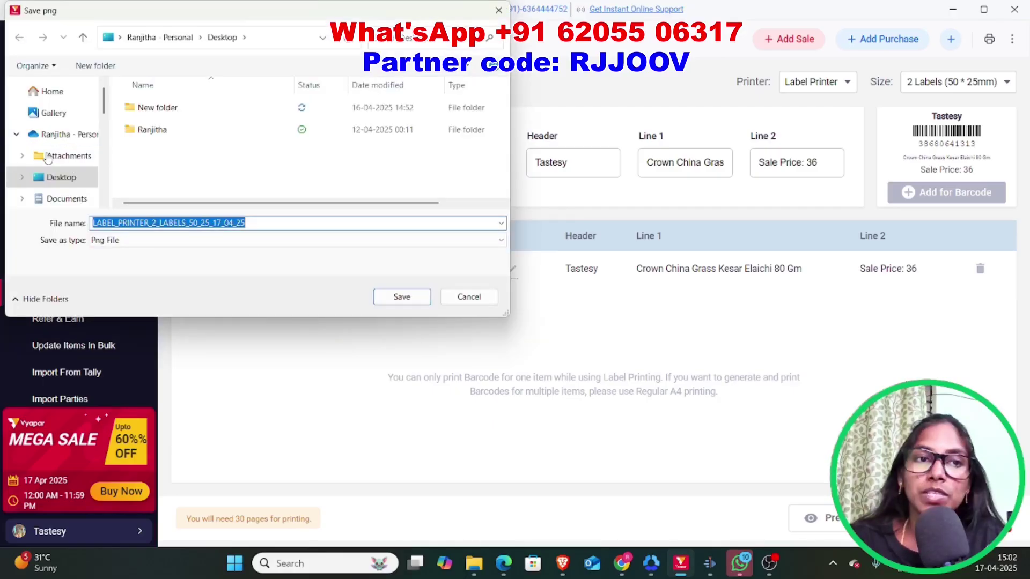
left_click(400, 297)
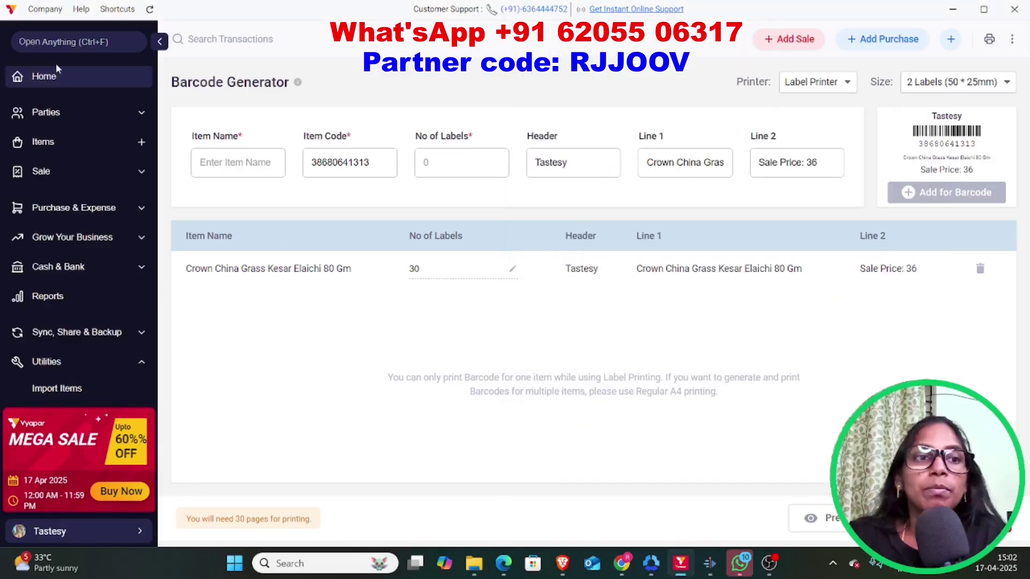
Return to the home dashboard and start a new credit sale for an existing customer, the second one in the party list.
left_click(56, 64)
left_click(784, 41)
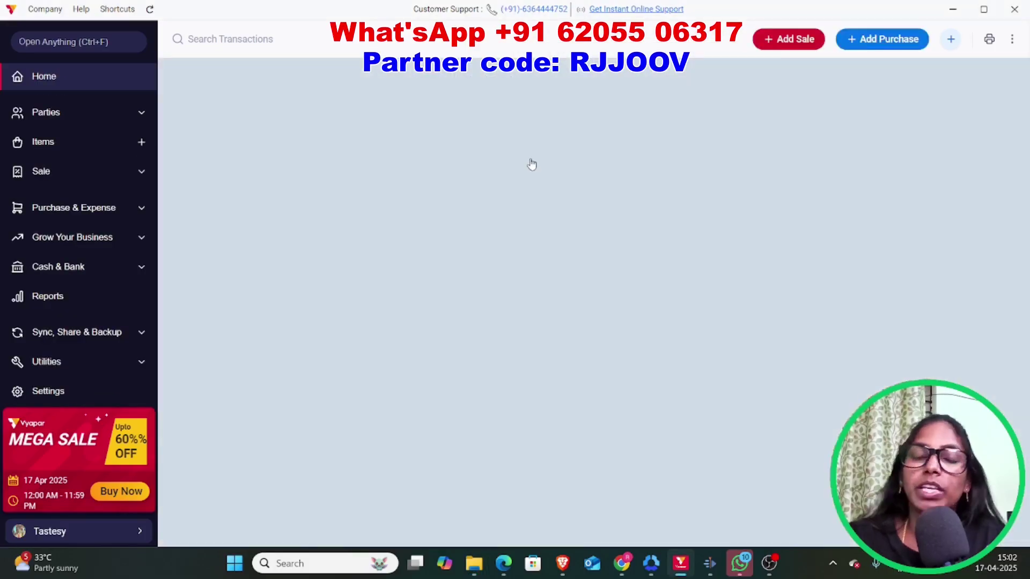
left_click(123, 119)
left_click(37, 183)
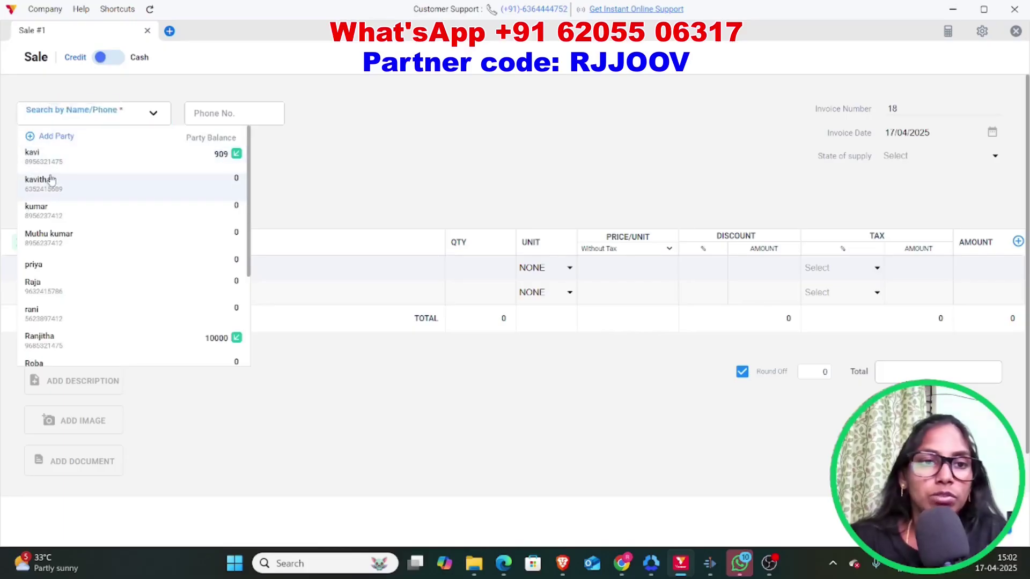
scroll(19, 207, "down", 1)
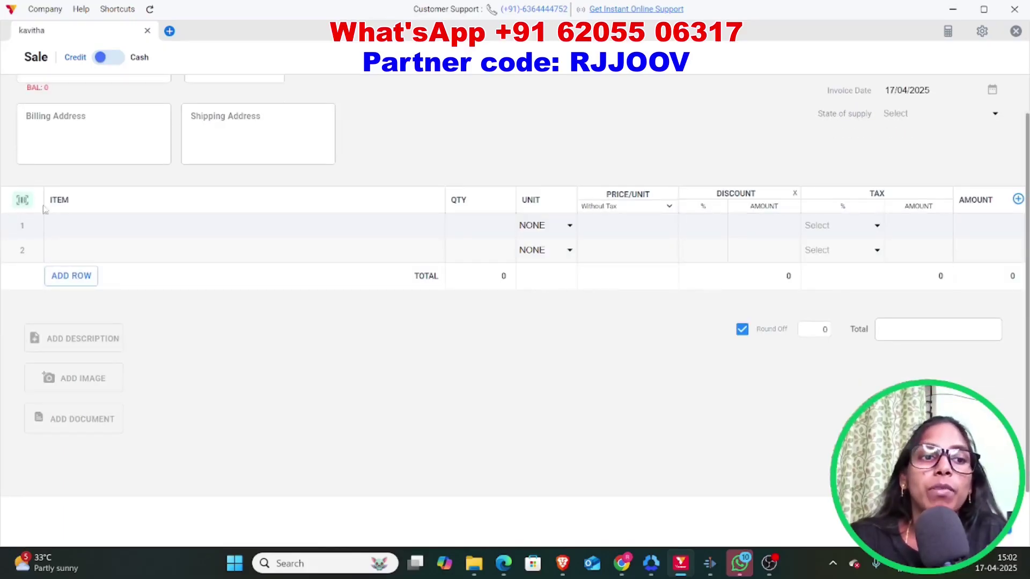
Check the sale's code/serial scanning window, close it, and add Ceftef-AZ 200mg/250mg Tablet as the first item.
left_click(22, 202)
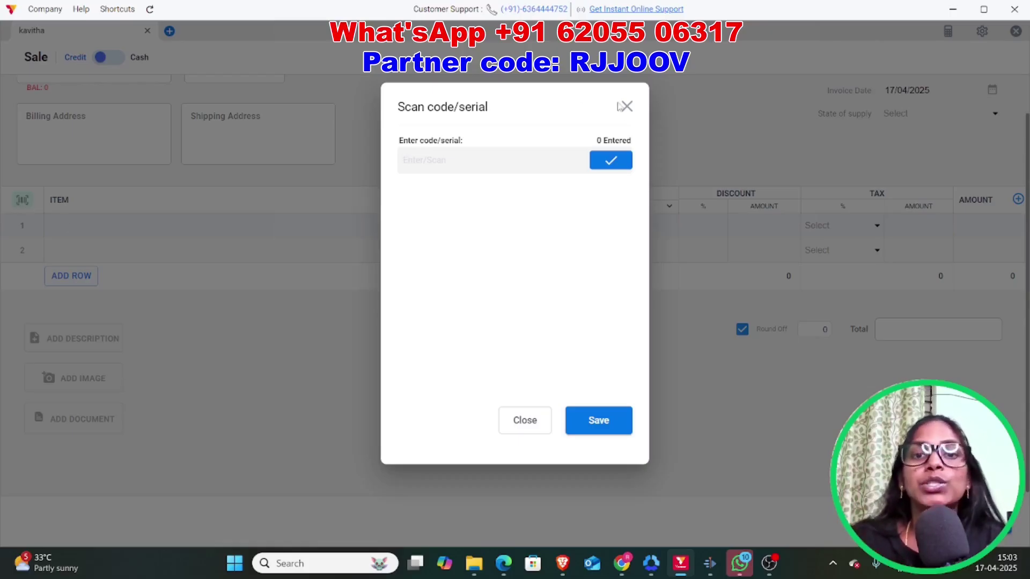
left_click(309, 262)
left_click(114, 231)
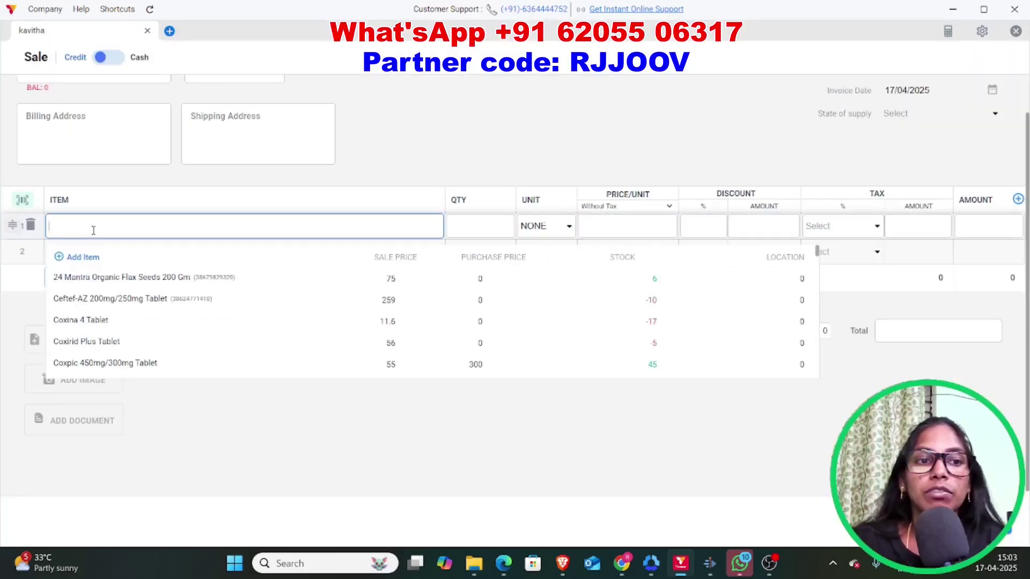
left_click(83, 295)
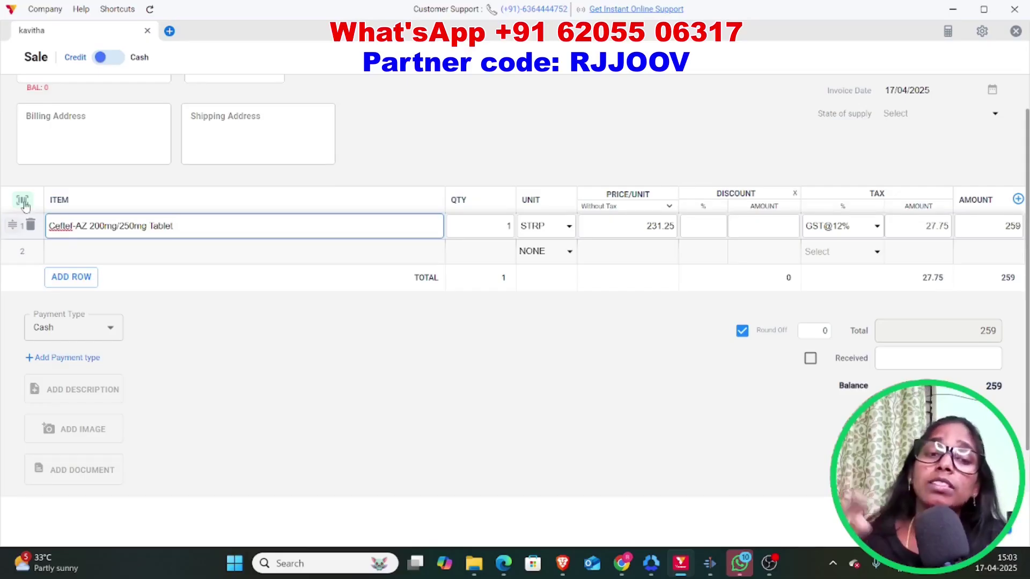
Reopen the code/serial scanning window, enter the sample text DFDOJDIH, and clear it.
left_click(23, 202)
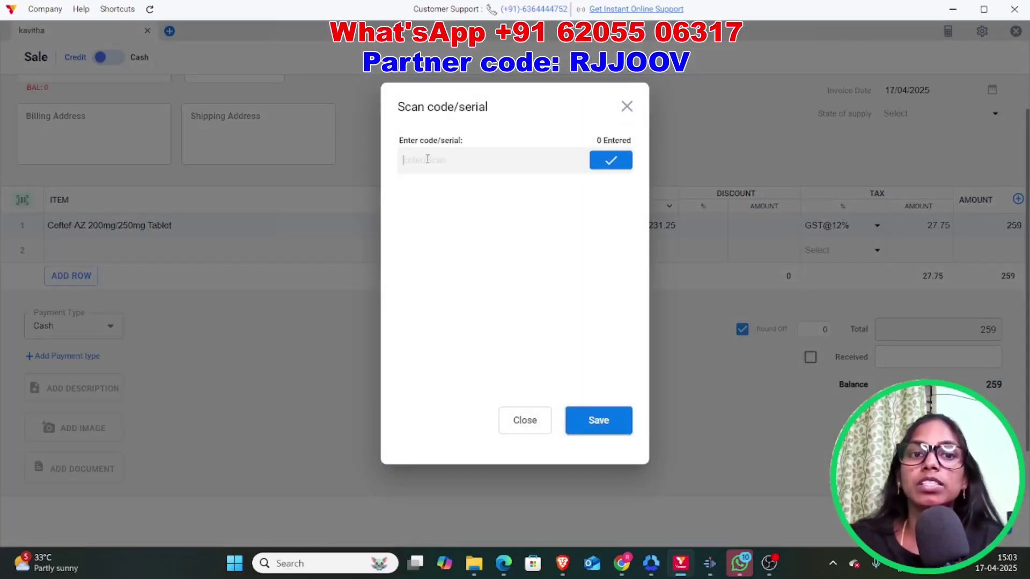
type("DFDOJDIH")
key("BackSpace")
key("BackSpace")
key("BackSpace")
key("BackSpace")
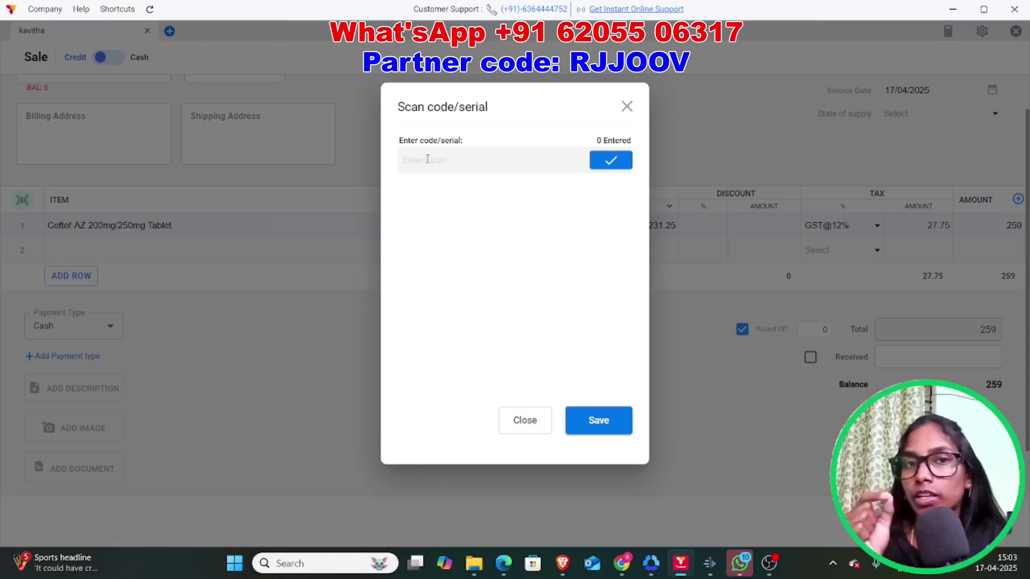
Try the code JOD, replace it with 25561231, and try to submit and save it as a scanned item code.
type("JOD")
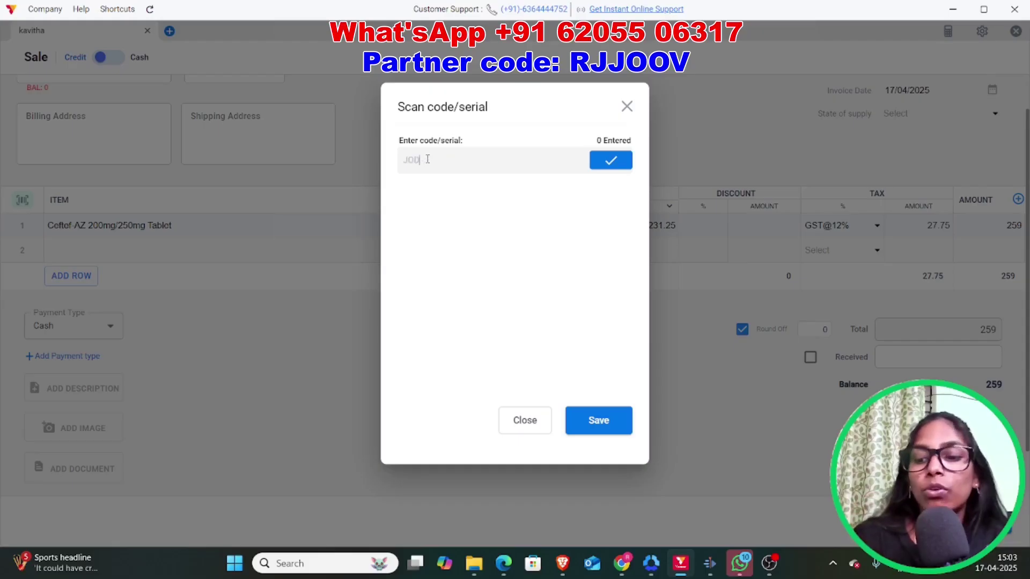
key("BackSpace")
key("BackSpace")
key("BackSpace")
key("BackSpace")
key("BackSpace")
key("BackSpace")
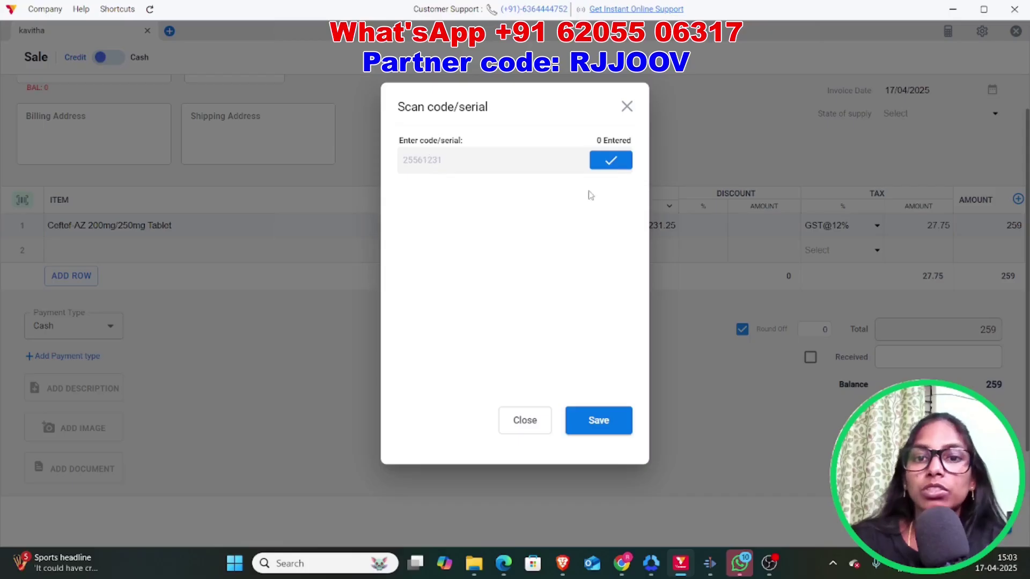
left_click(610, 159)
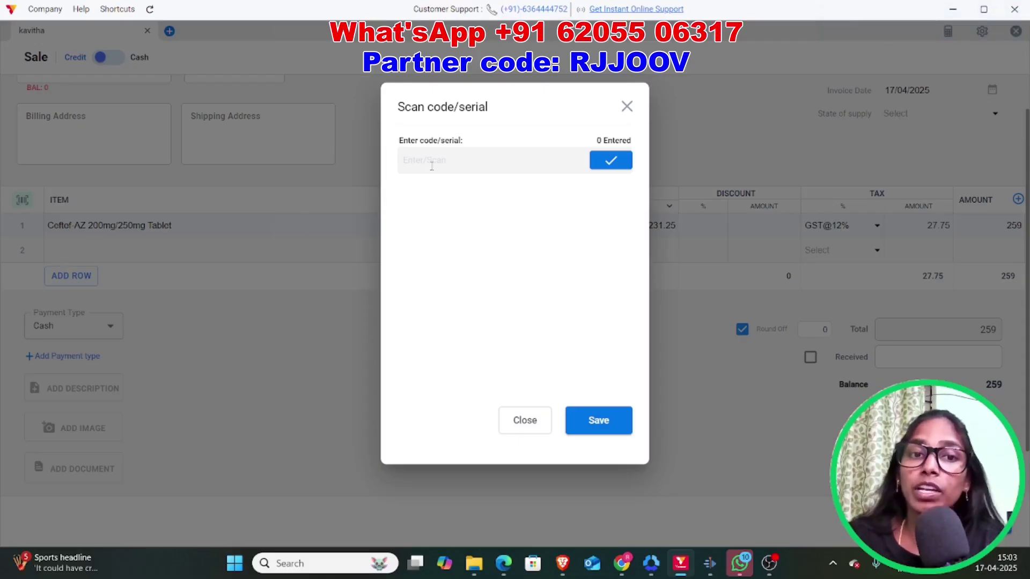
left_click(592, 420)
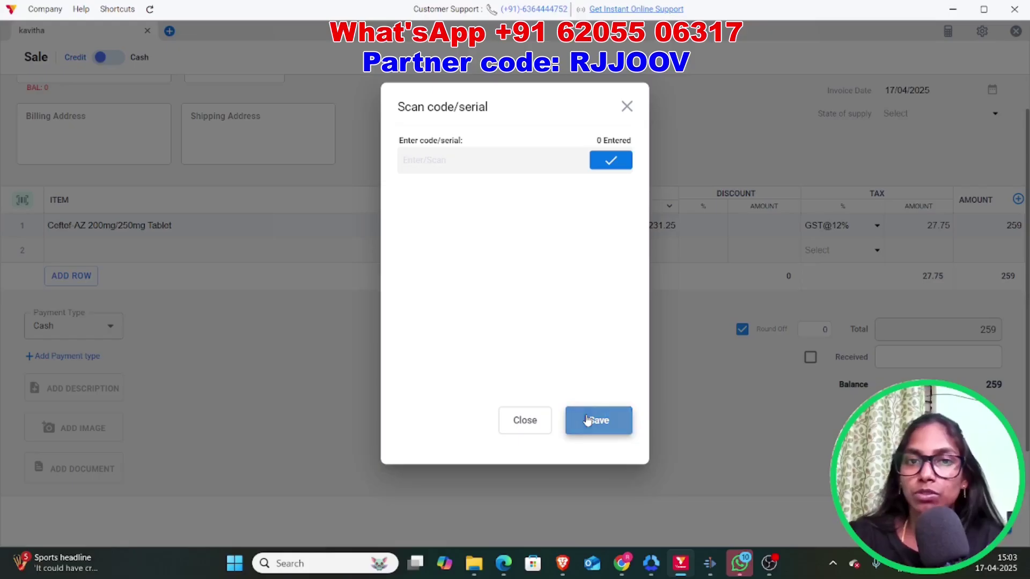
Shorten the item name in the first row of the sale to Ceftef-AZ 200mg/250mg Tab.
left_click(174, 225)
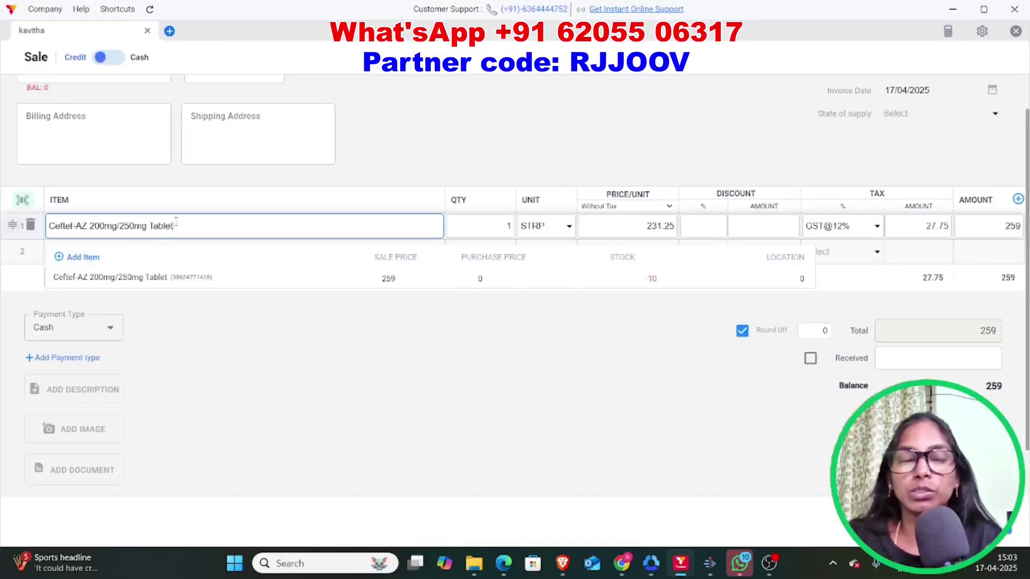
left_click(201, 330)
left_click(183, 225)
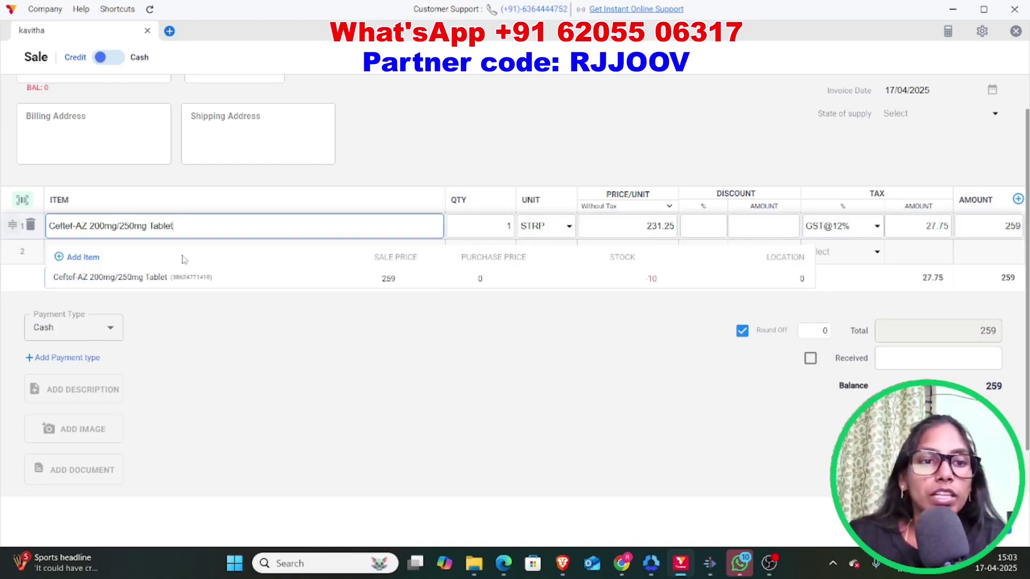
key("BackSpace")
key("BackSpace")
key("BackSpace")
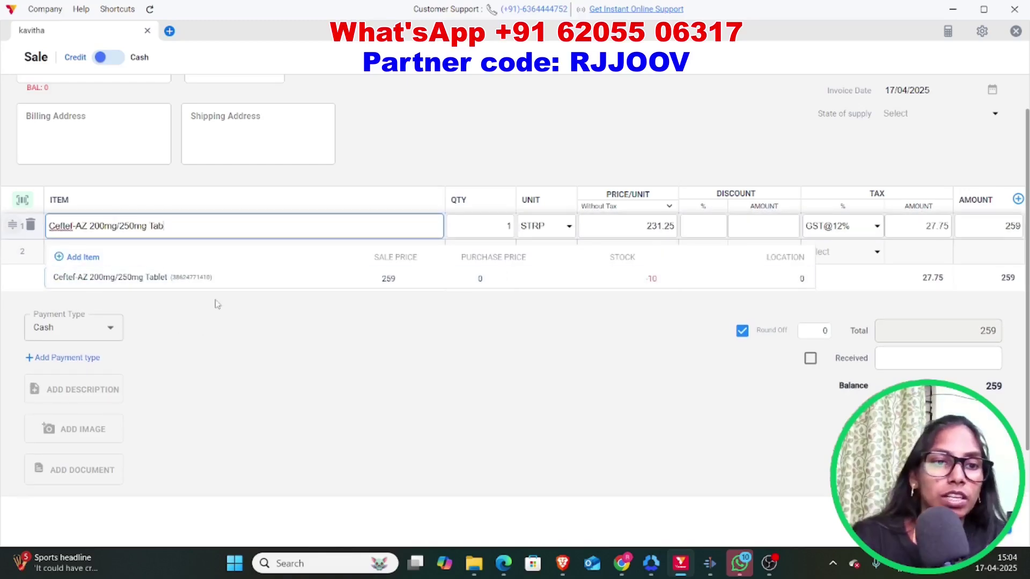
Open and close the code/serial scanning window once more, and discard the unsaved sale.
left_click(27, 202)
left_click(27, 201)
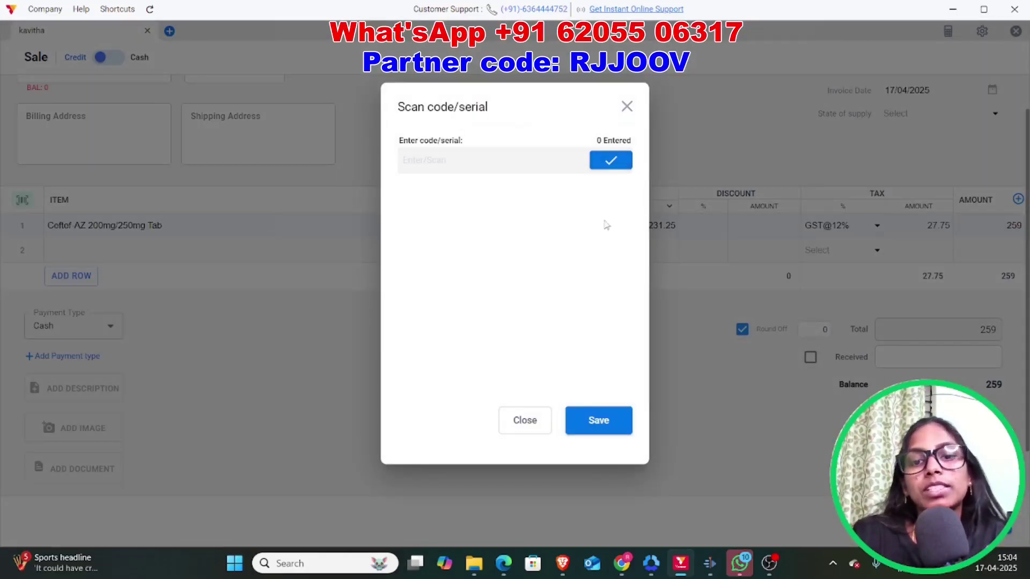
left_click(625, 106)
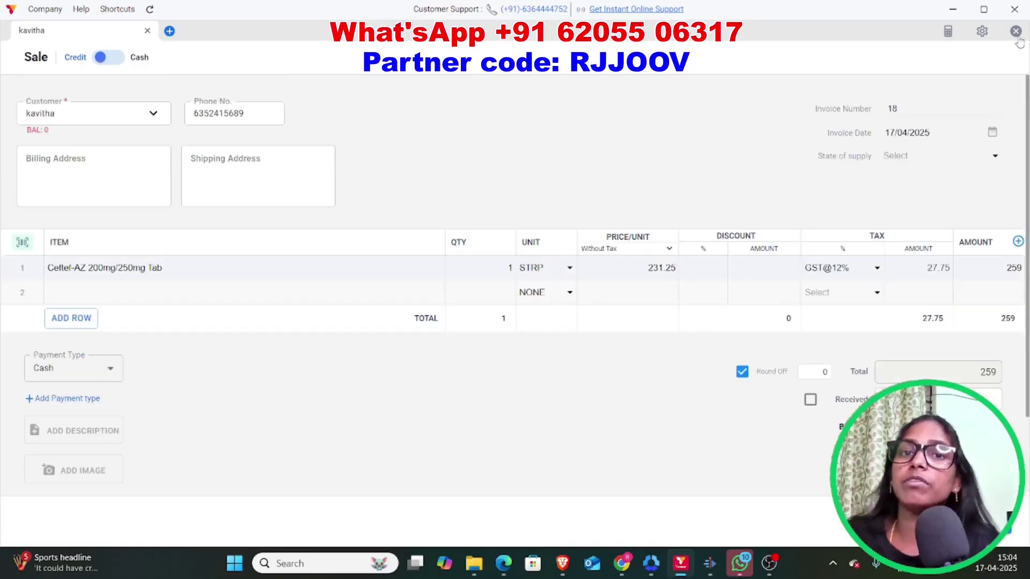
left_click(1016, 33)
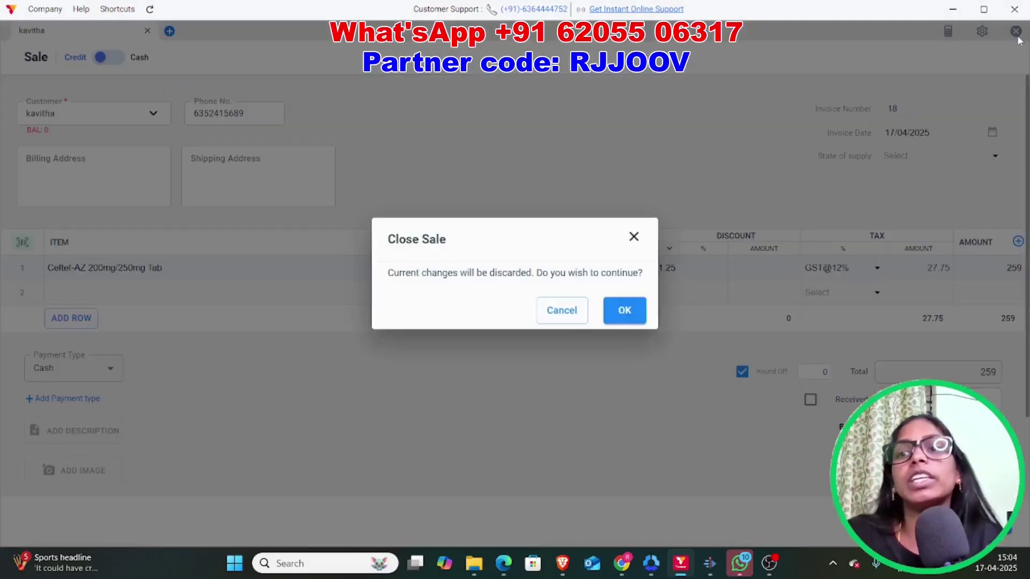
left_click(616, 309)
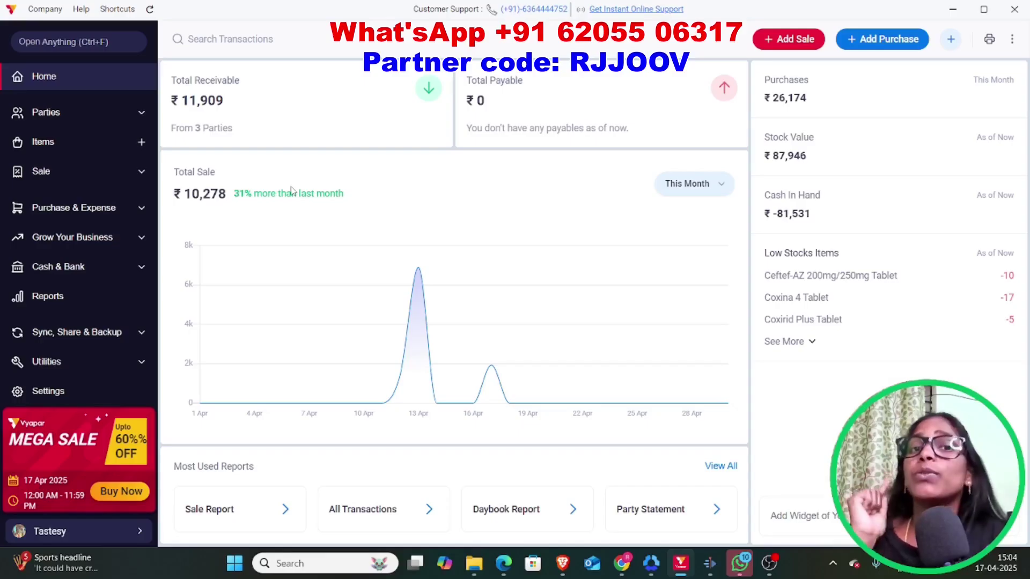
In the multiple-license purchase, remove the Gold Mobile plan and proceed to the order summary with one 1-year Gold Desktop plan.
scroll(41, 290, "down", 2)
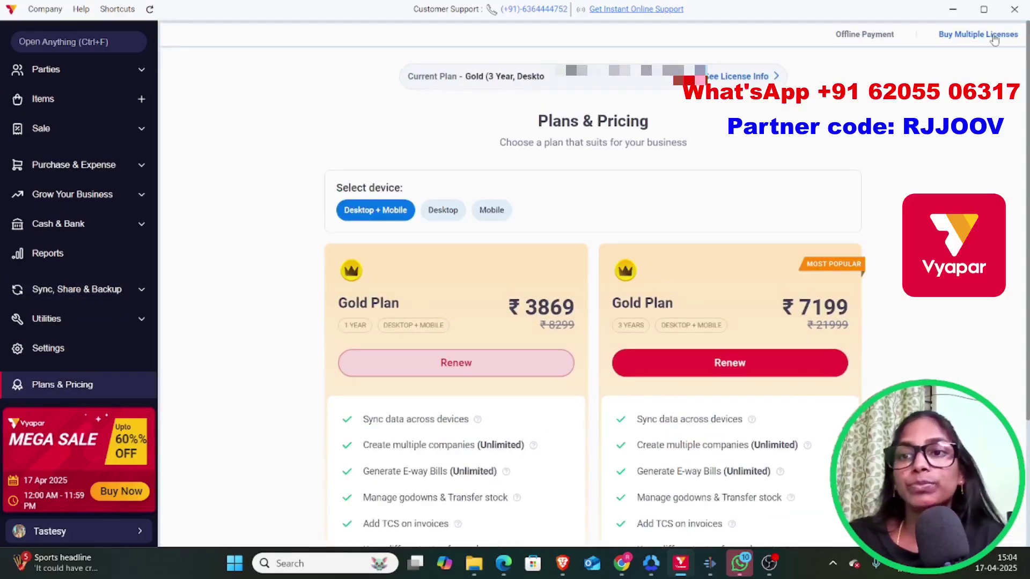
left_click(993, 36)
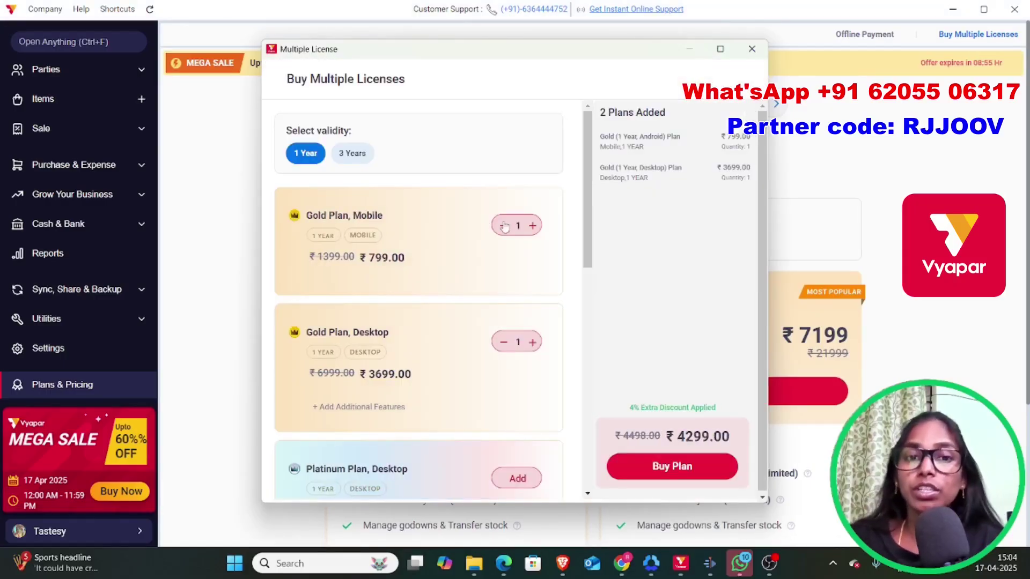
left_click(504, 226)
double_click(655, 428)
scroll(493, 231, "down", 8)
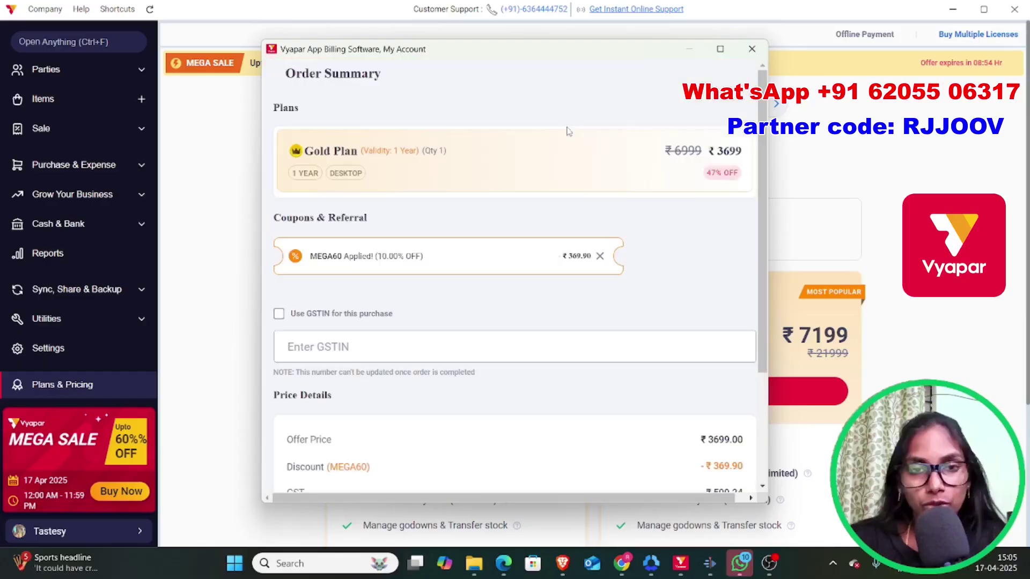
scroll(682, 225, "down", 2)
scroll(572, 191, "up", 2)
scroll(607, 64, "down", 2)
scroll(704, 61, "up", 2)
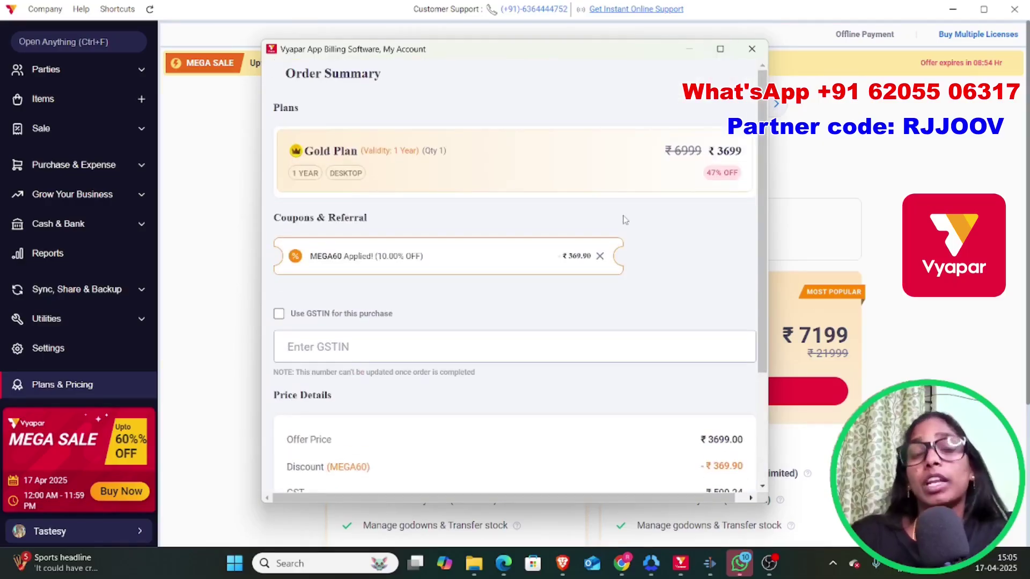